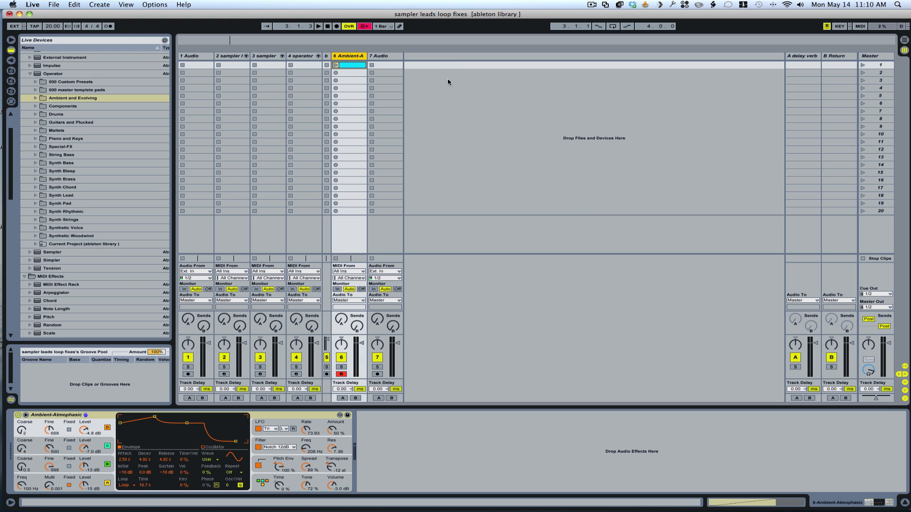
Examine the MIDI clip on track 6 Ambient-A, checking its ascending one-bar notes from the lowest to the highest
double_click(348, 68)
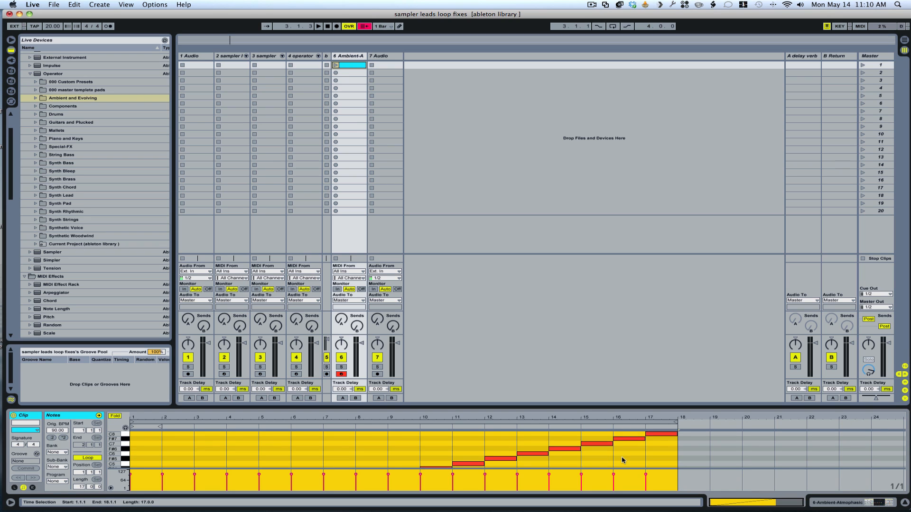
left_click(649, 434)
scroll(205, 445, "down", 10)
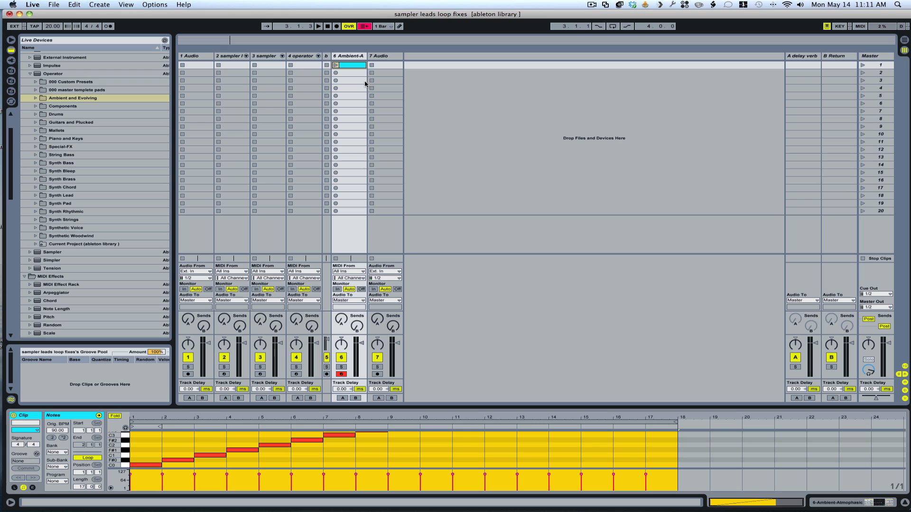
left_click(171, 417)
scroll(189, 467, "up", 10)
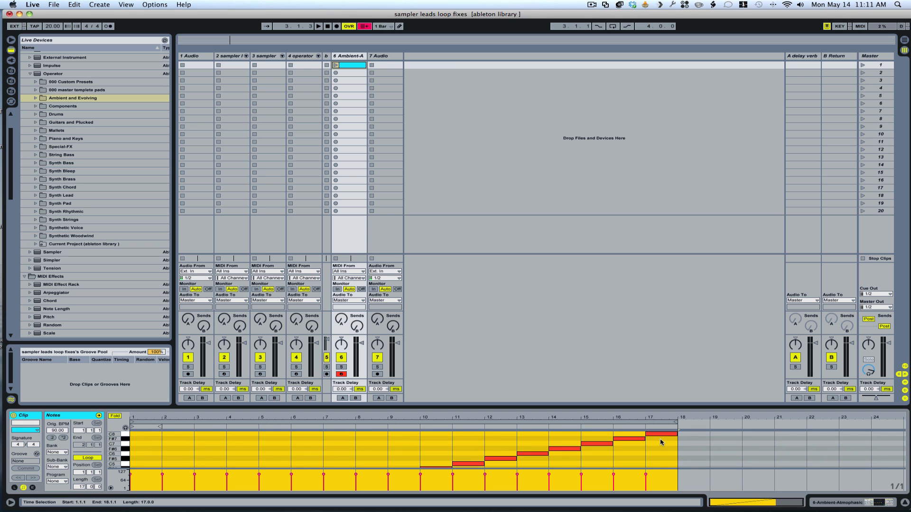
scroll(661, 444, "down", 10)
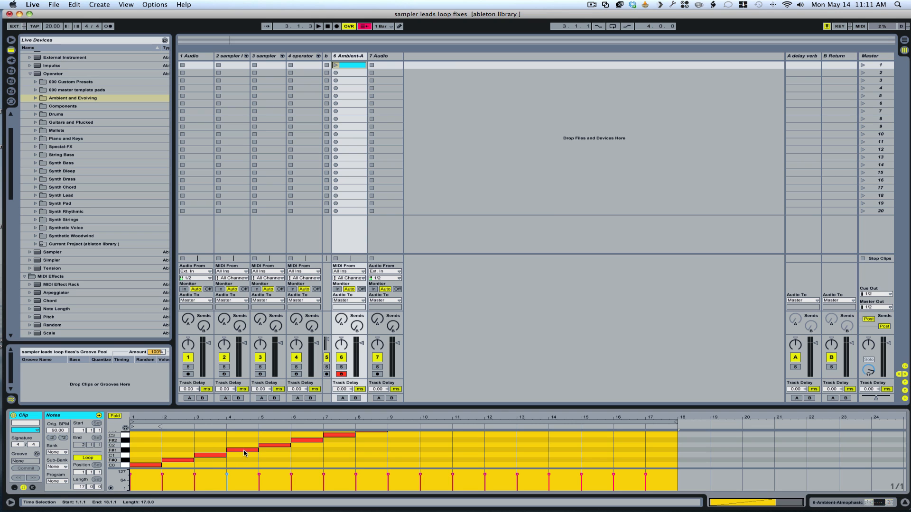
scroll(494, 450, "up", 10)
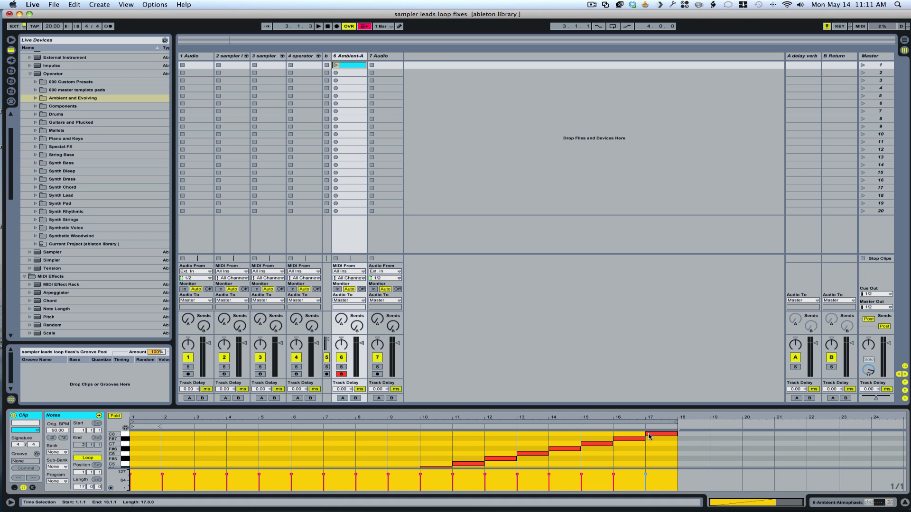
scroll(283, 457, "down", 10)
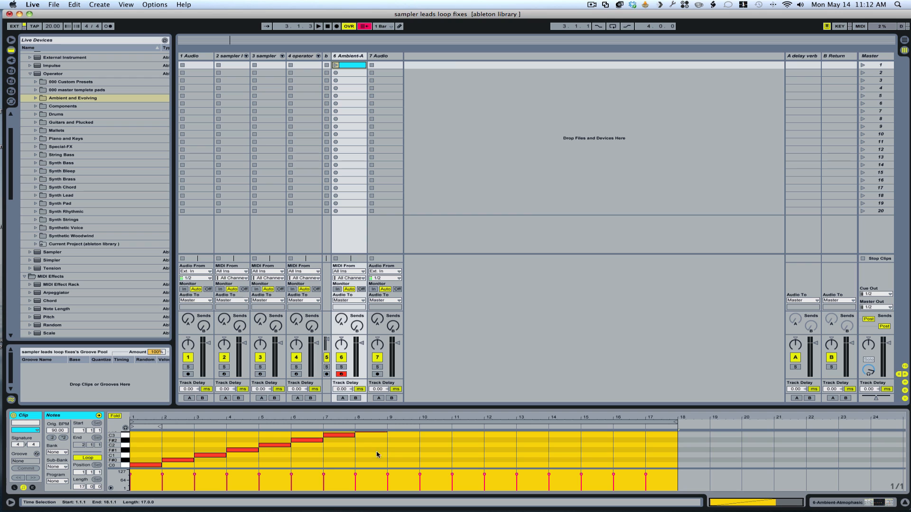
Lower the envelope release of all four oscillators in track 6's Ambient-Atmophasic Operator to 1.00 ms
left_click(347, 57)
left_click(347, 58)
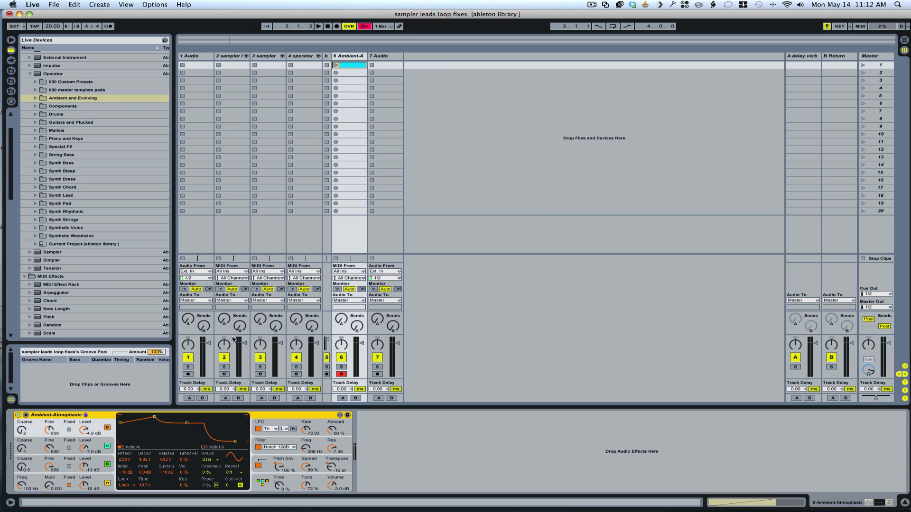
left_click(61, 483)
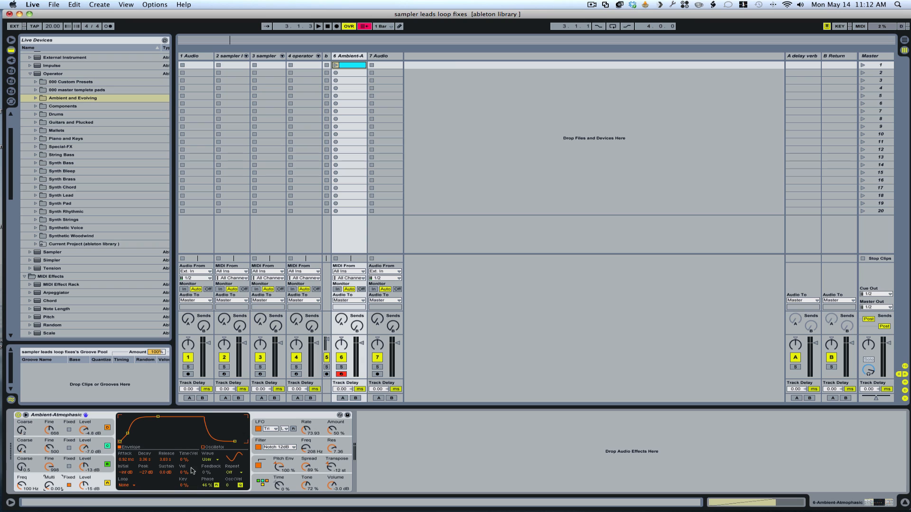
left_click(165, 461)
left_click_drag(165, 462, 164, 498)
left_click(57, 463)
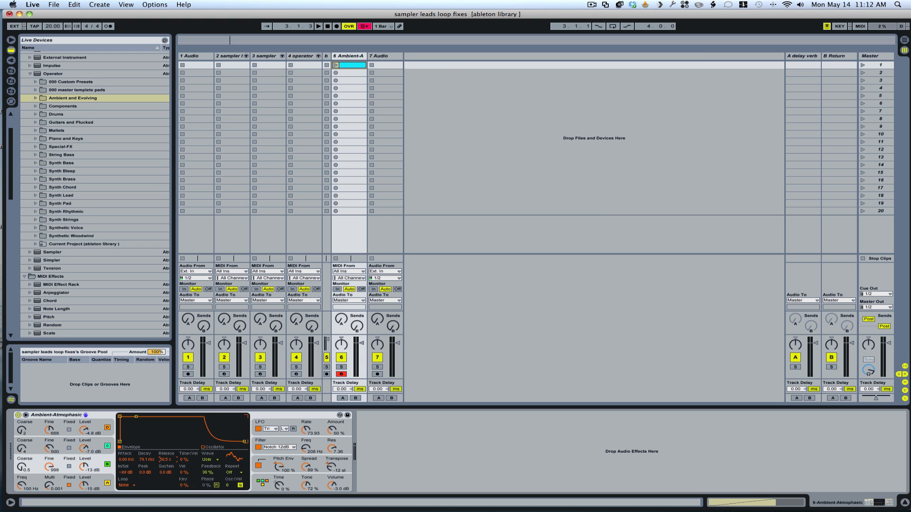
left_click_drag(167, 460, 167, 488)
left_click(59, 446)
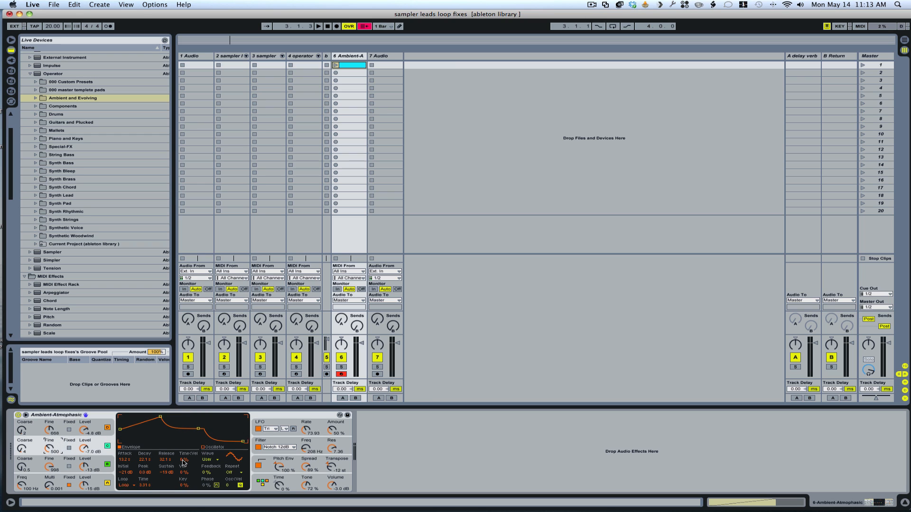
left_click_drag(166, 460, 166, 489)
left_click(58, 429)
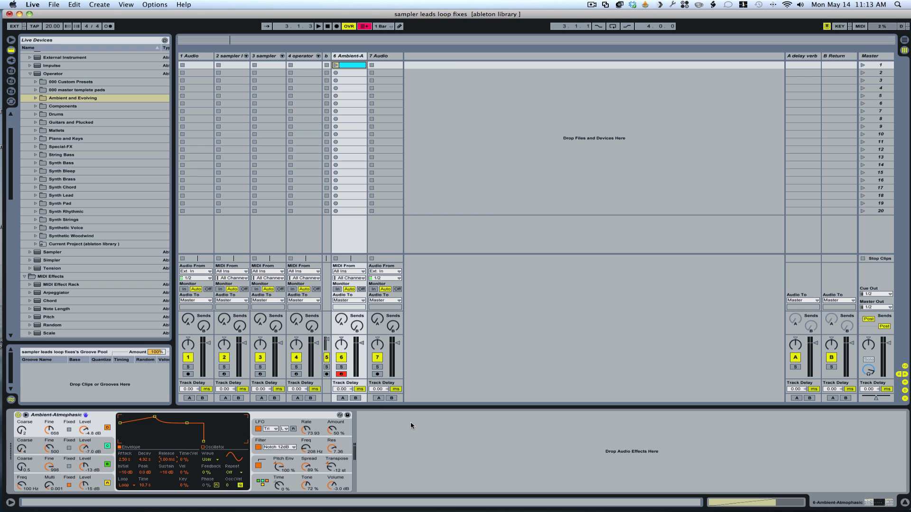
Freeze track 6 Ambient-A, which holds the MIDI clip of ascending notes
key("shift+Tab")
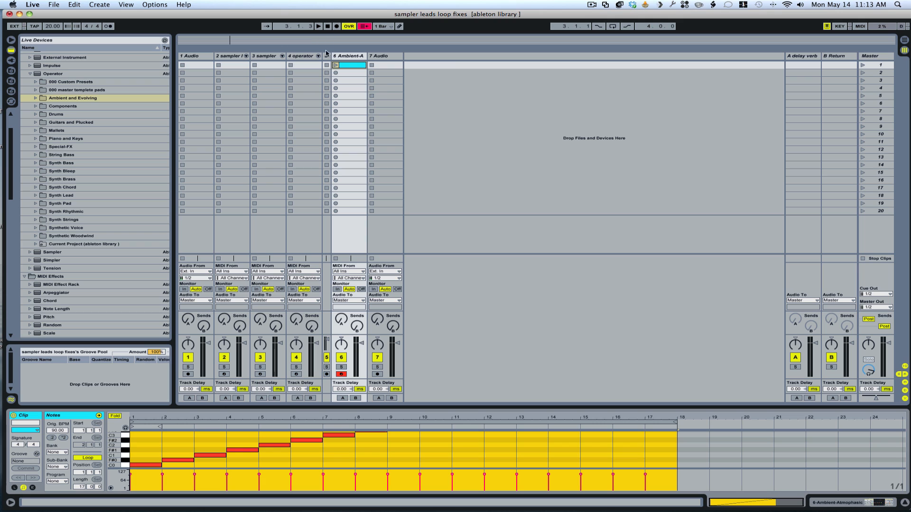
left_click(348, 58)
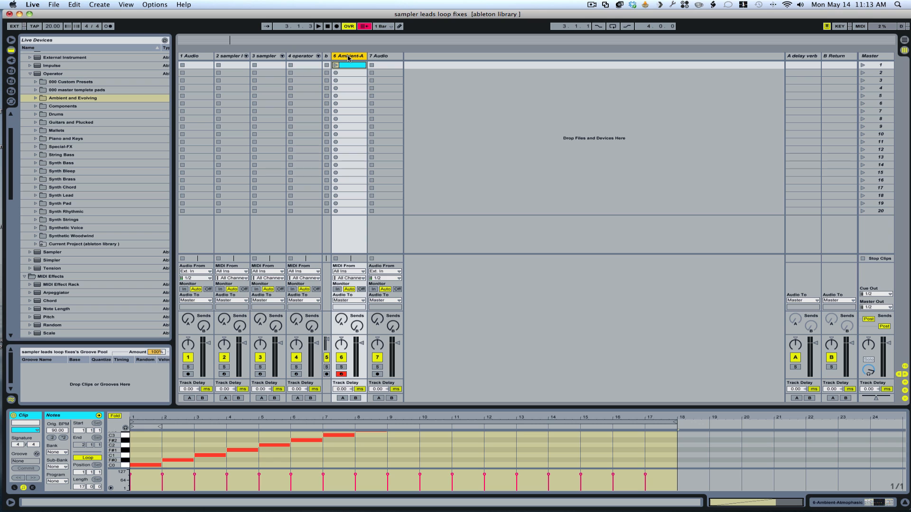
right_click(348, 58)
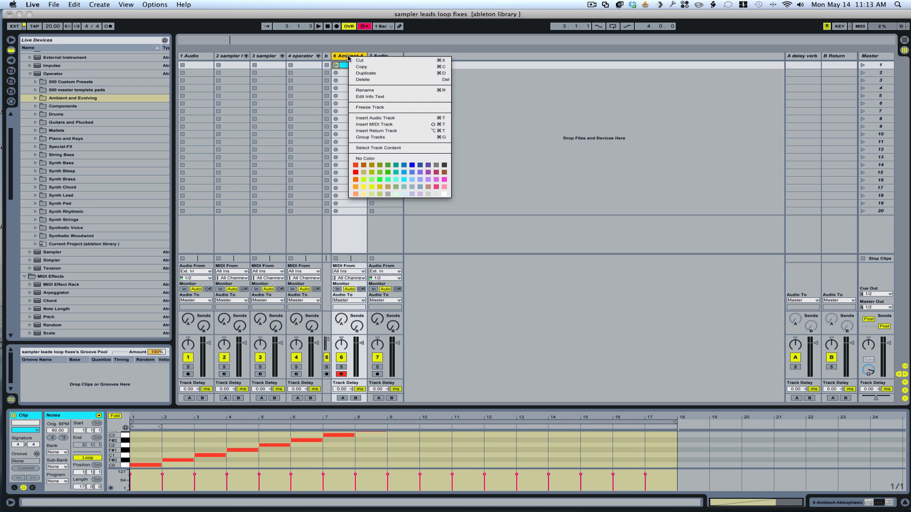
left_click(403, 109)
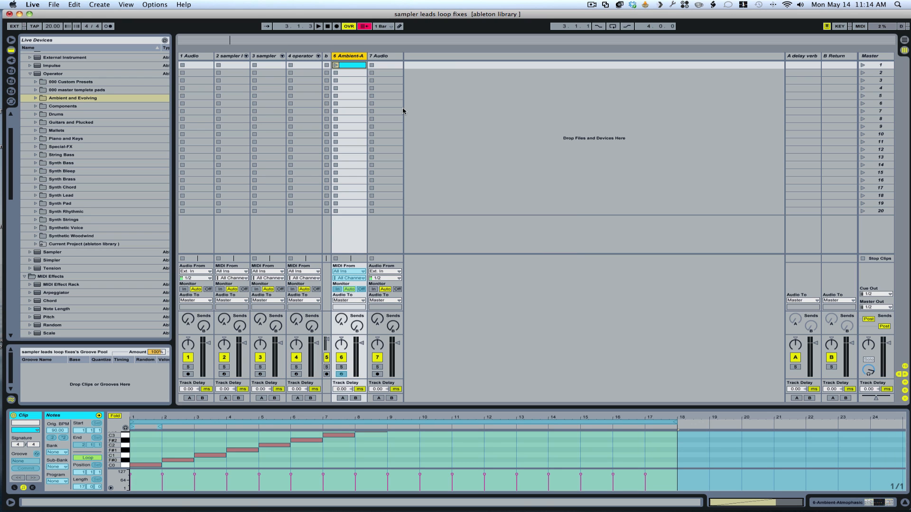
Duplicate the frozen clip on track 6 and move the copy to the first slot of track 7 Audio
right_click(351, 67)
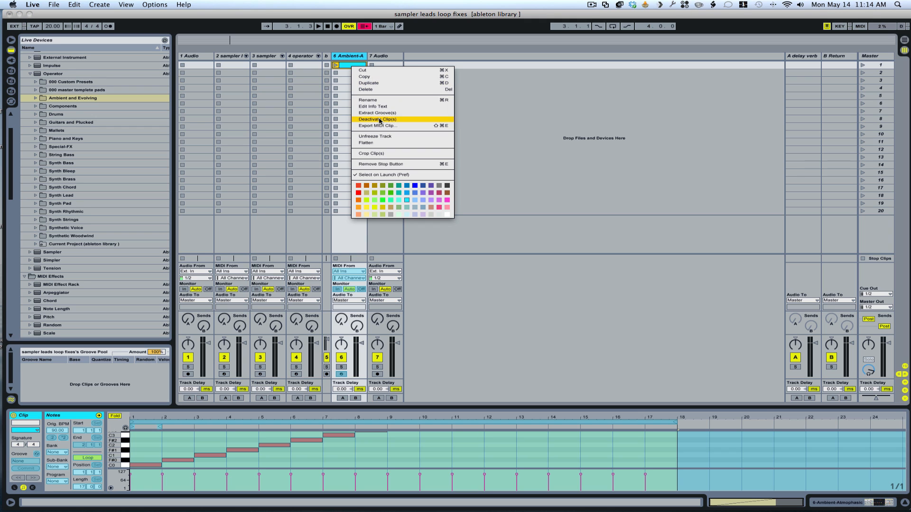
left_click(379, 143)
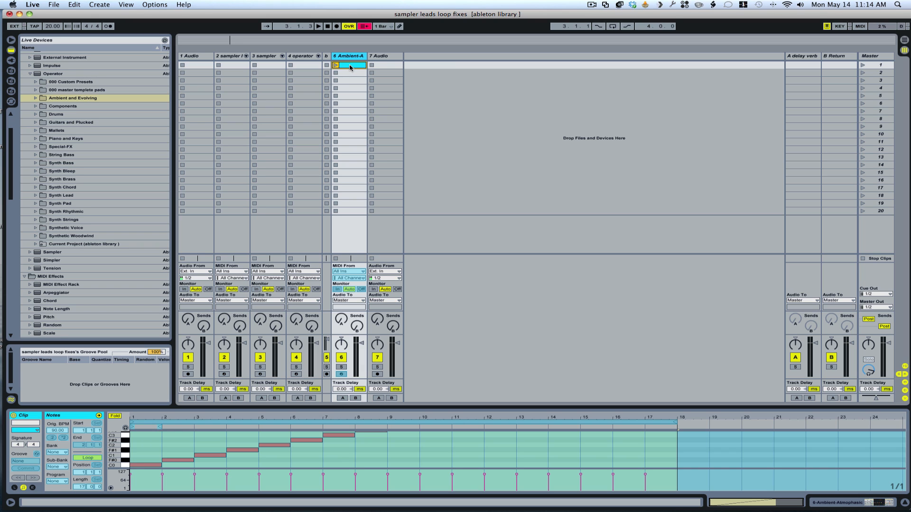
key("super+d")
left_click_drag(346, 74, 379, 66)
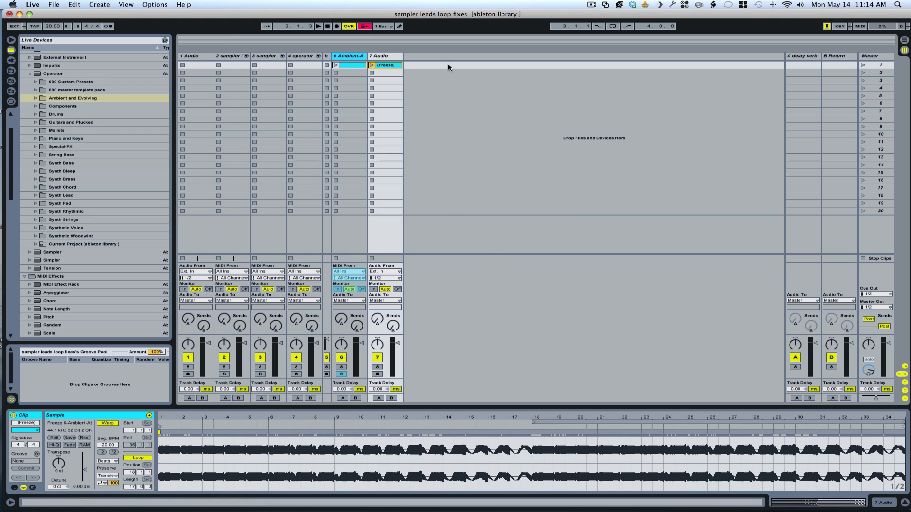
Move the audio clip's 17-bar loop to start at bar 1 and bring the clip's end marker back to bar 18
left_click(621, 422)
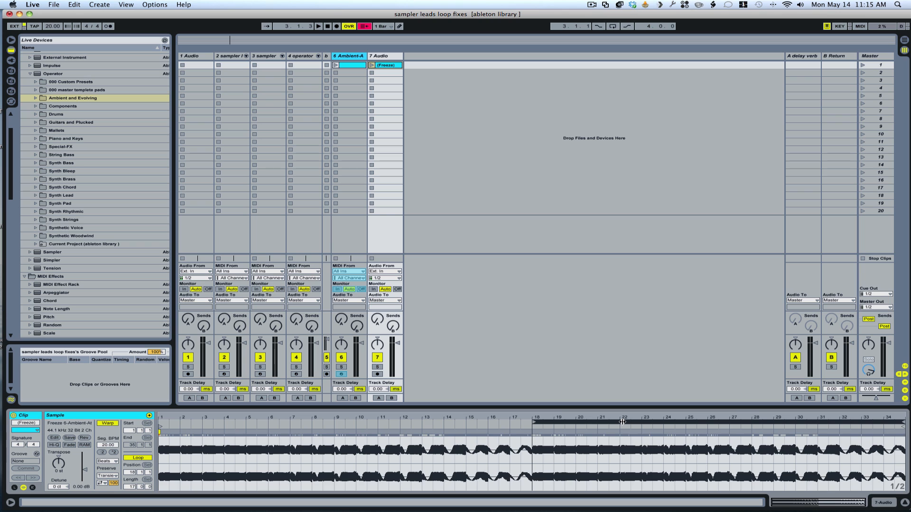
left_click_drag(623, 421, 235, 430)
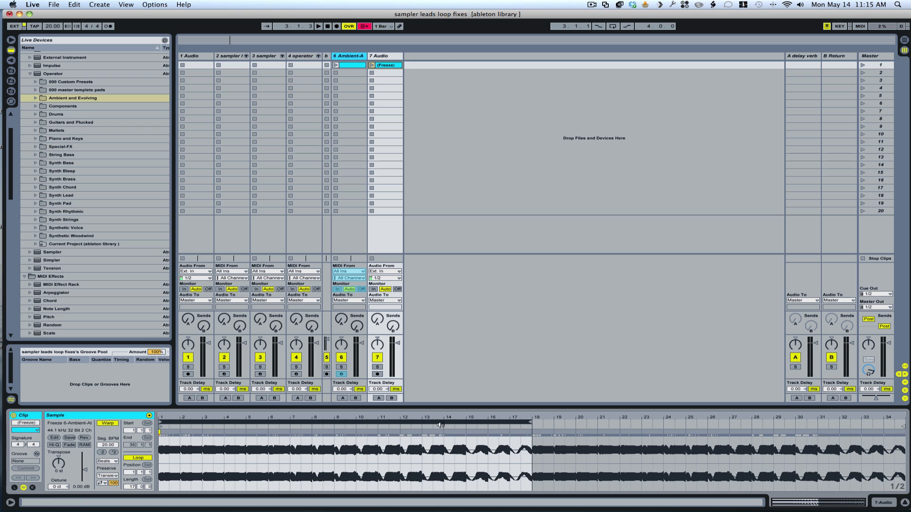
left_click_drag(902, 424, 529, 431)
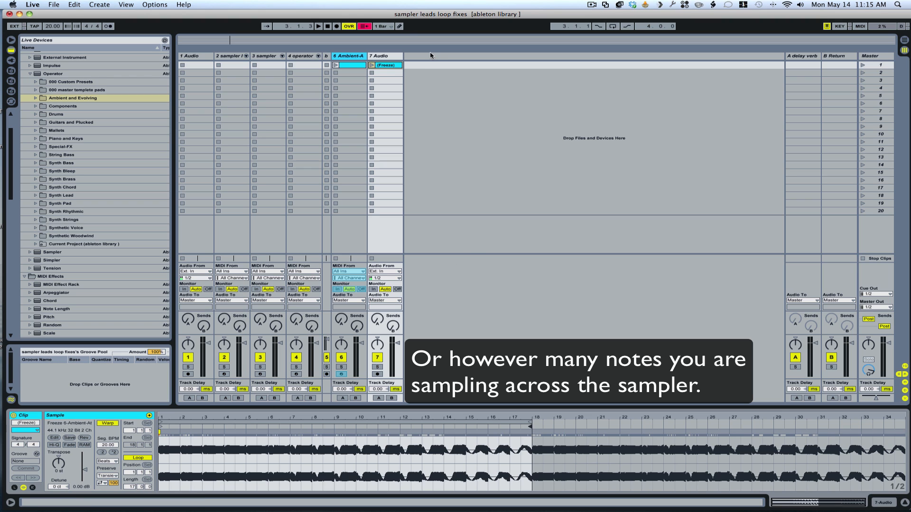
Slice the audio clip on track 7 to a new MIDI track, one slice per Bar, using the Slice to single Sampler preset
right_click(384, 66)
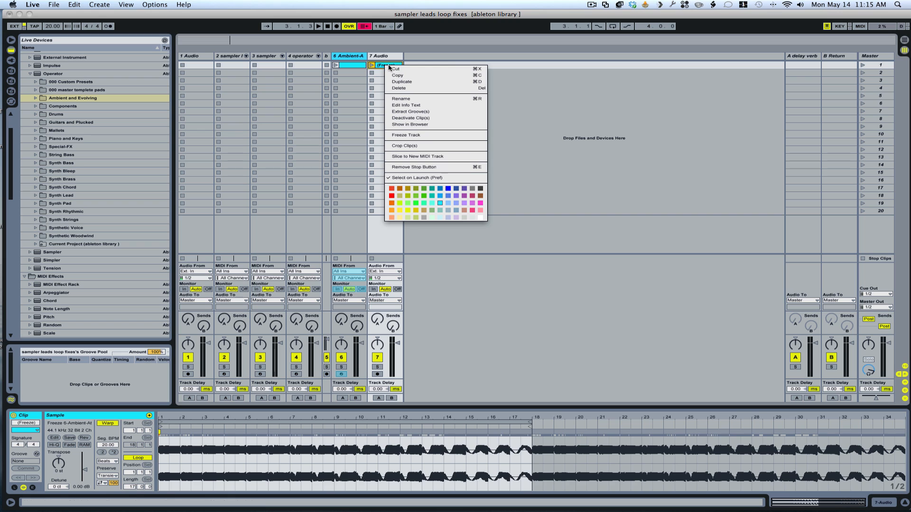
left_click(413, 156)
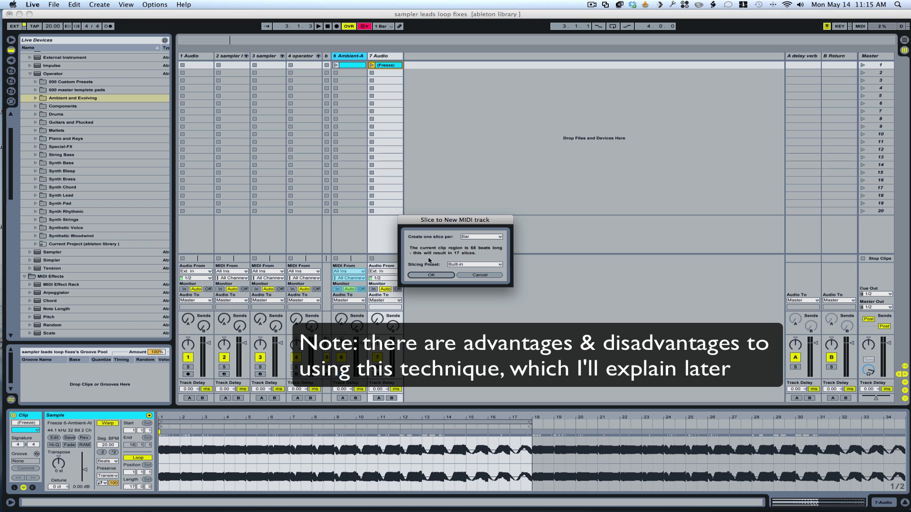
left_click(501, 238)
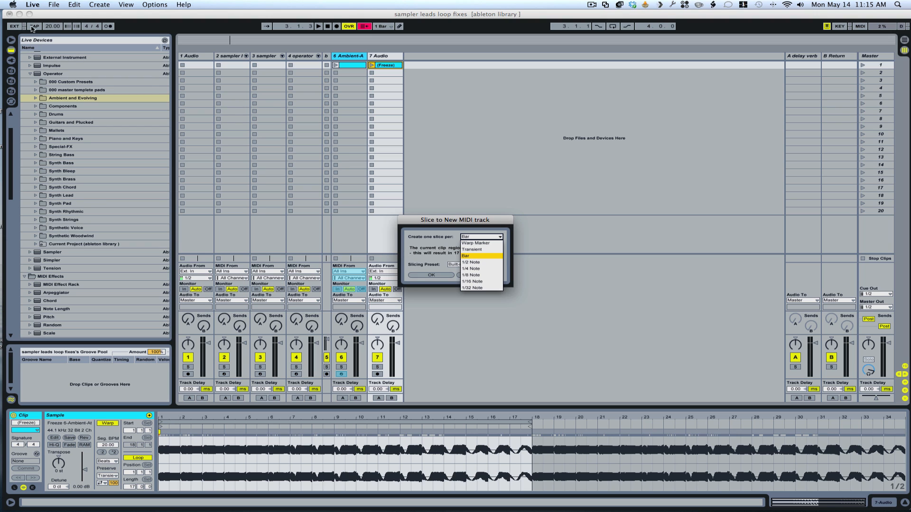
left_click(473, 259)
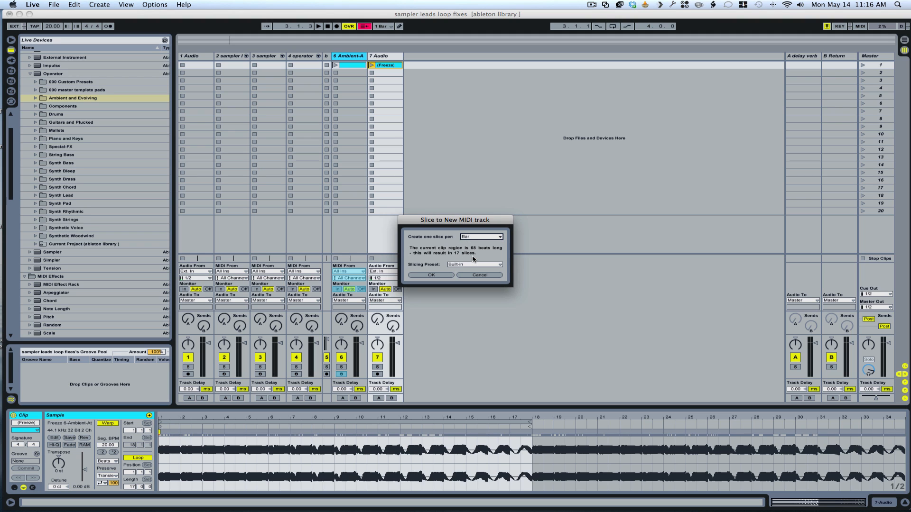
left_click(500, 266)
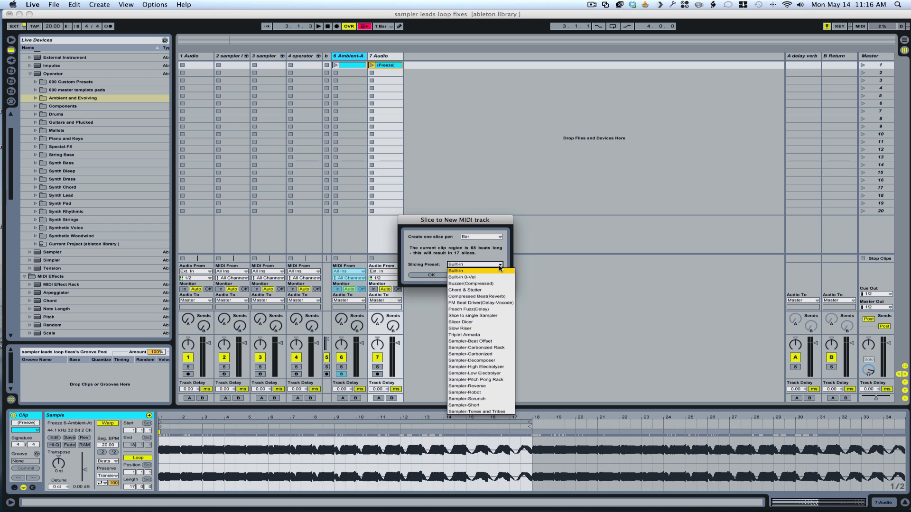
left_click(460, 316)
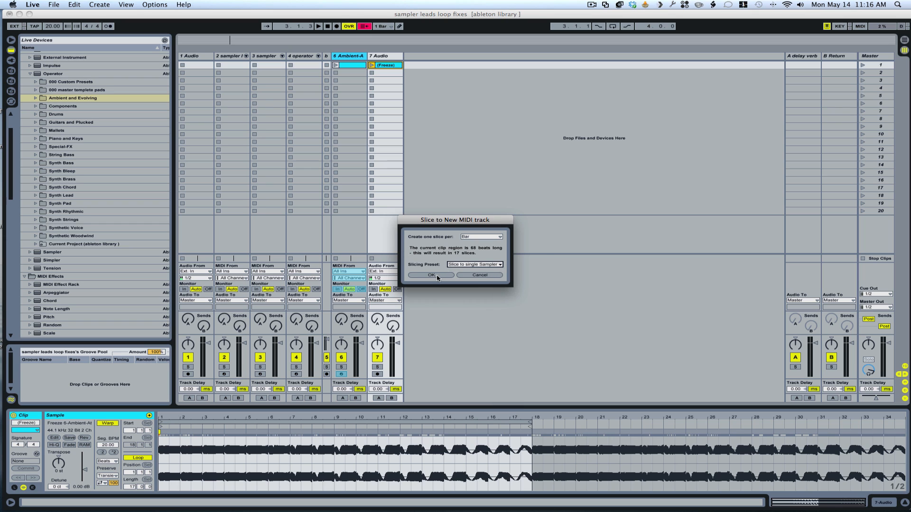
left_click(435, 276)
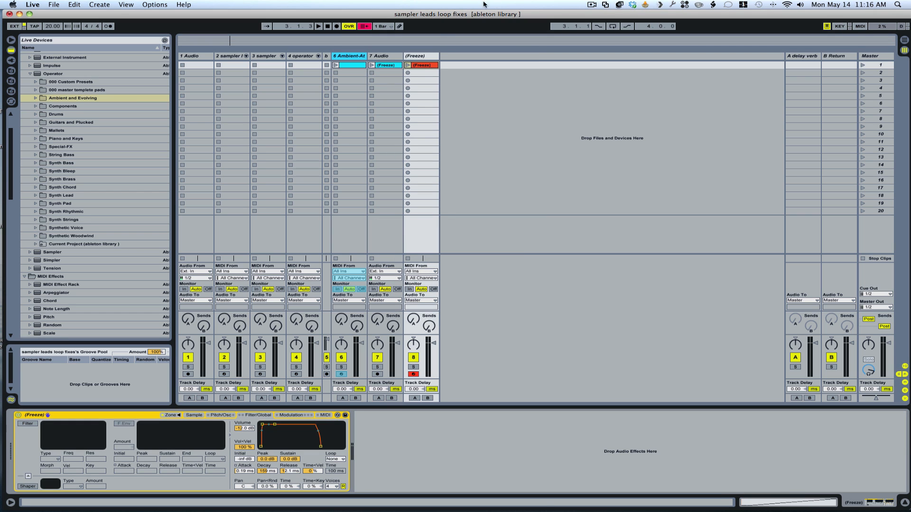
Check the new sliced track's MIDI clip, and open its Sampler's zone editor to view how the slices are mapped
left_click(422, 66)
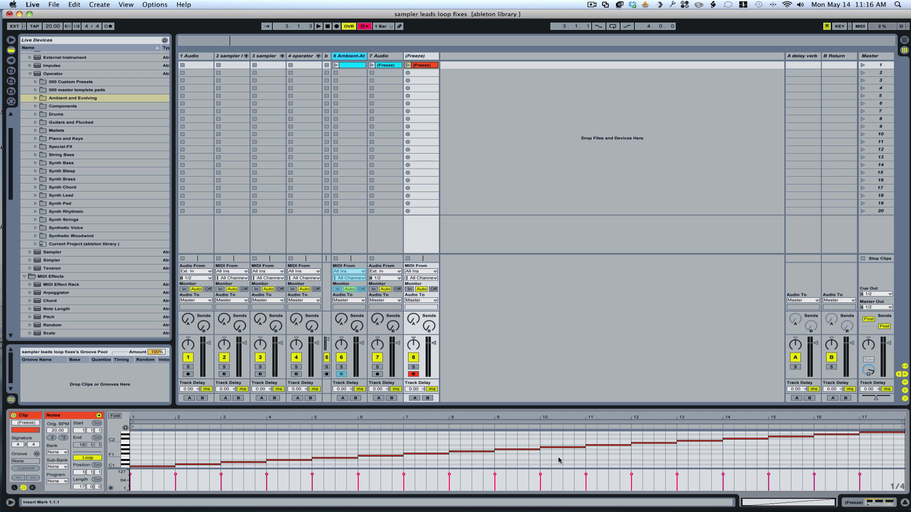
left_click(427, 57)
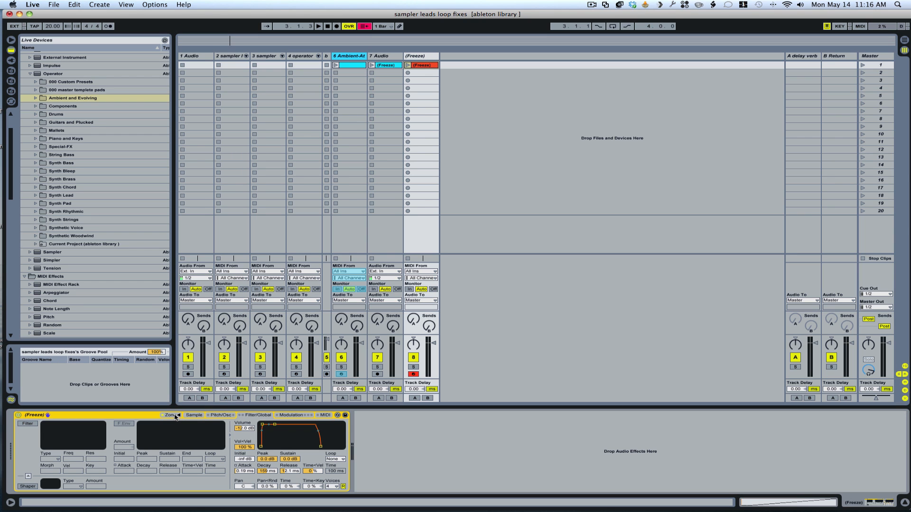
left_click(173, 417)
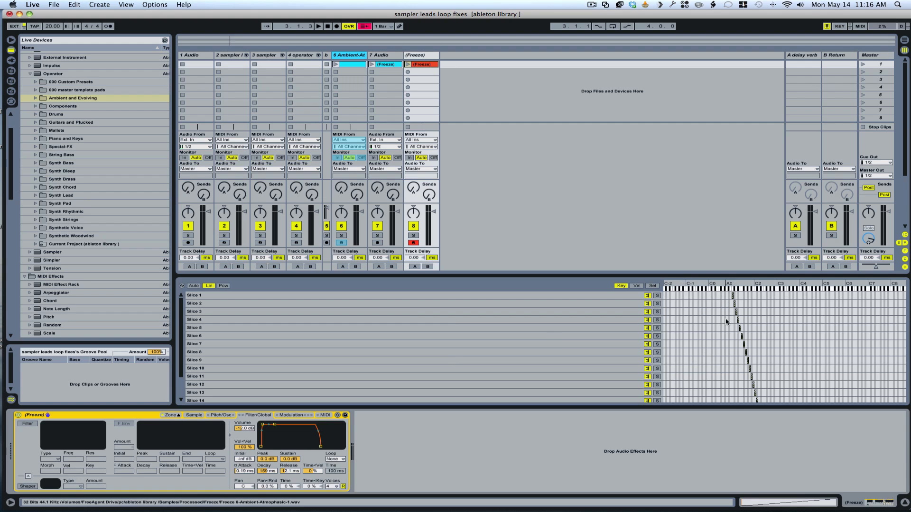
left_click(435, 319)
scroll(434, 319, "up", 3)
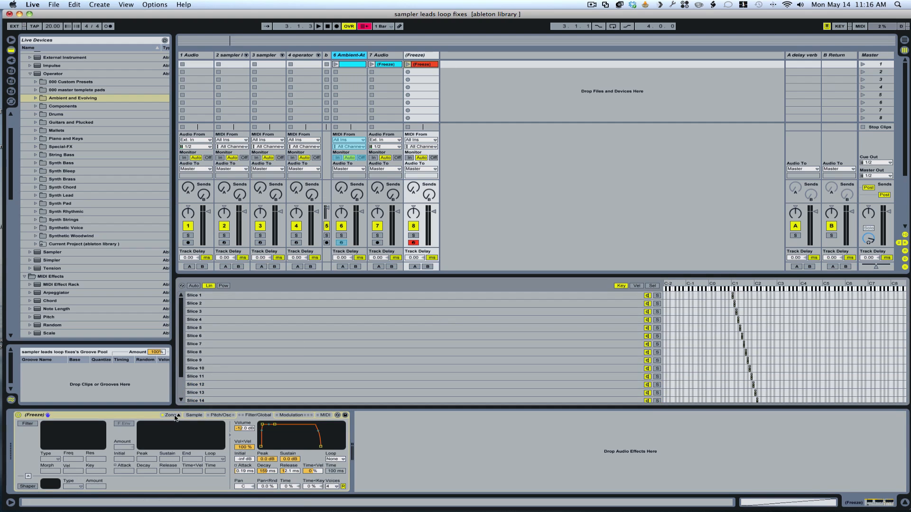
Select all the slices in the Sampler and extend their key zones across the whole keyboard range
left_click(463, 296)
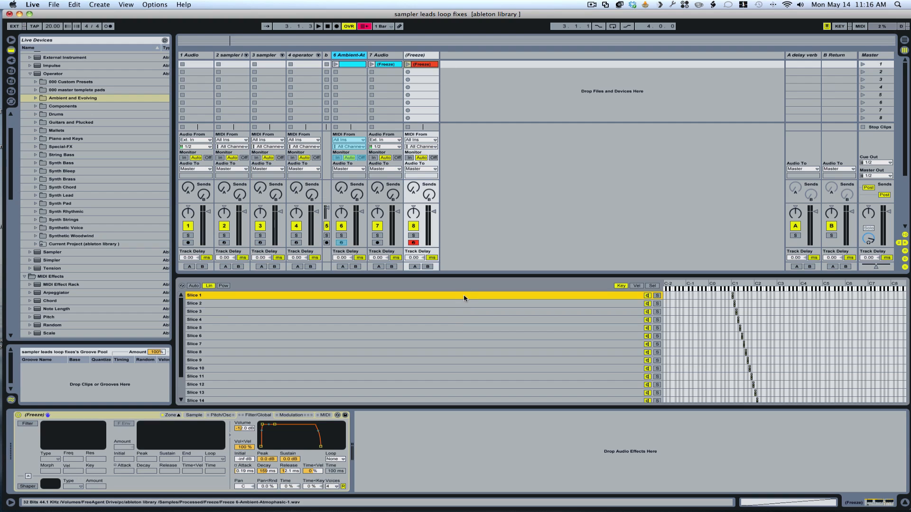
key("super+a")
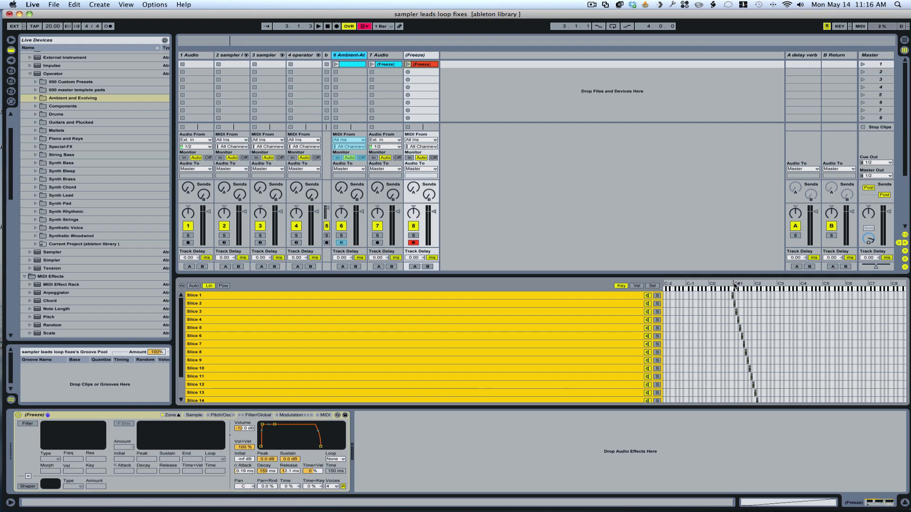
scroll(884, 340, "down", 3)
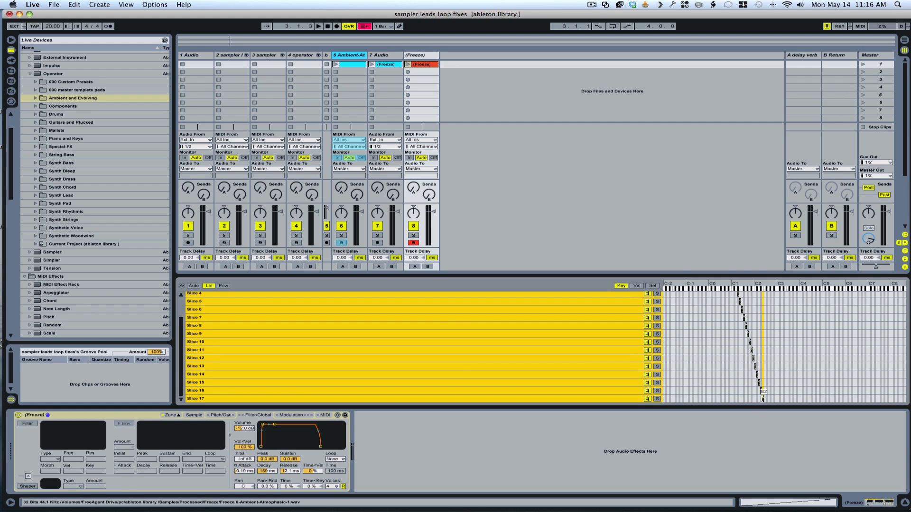
left_click_drag(762, 398, 664, 399)
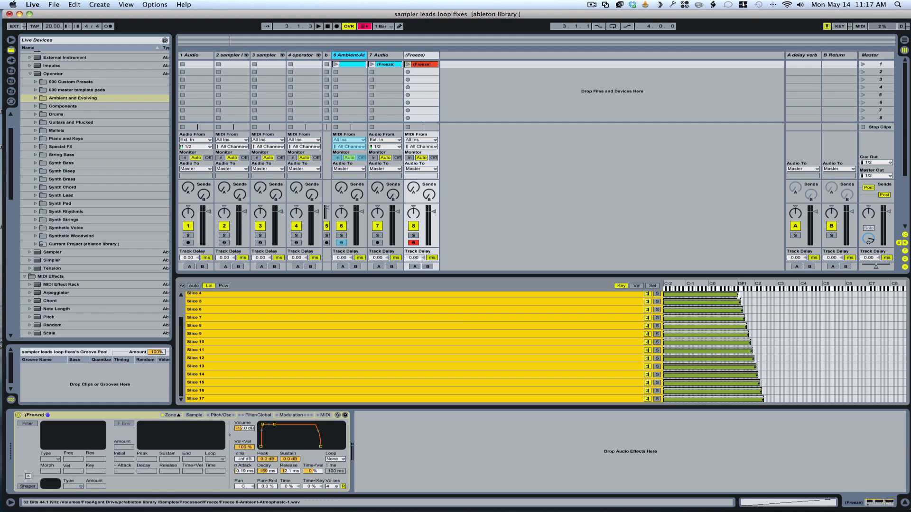
scroll(744, 332, "up", 3)
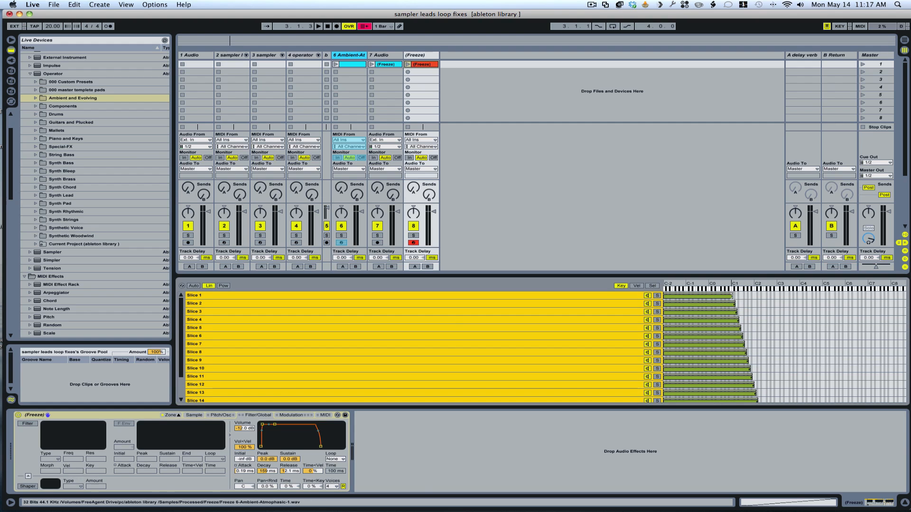
left_click_drag(733, 296, 904, 302)
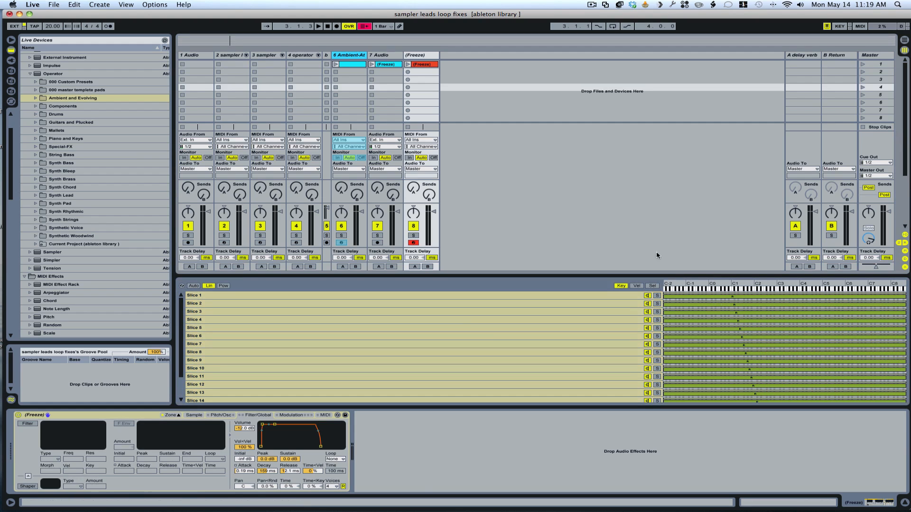
Trim all slice key zones to run from C0 to about F8 and distribute the ranges equally
left_click(569, 296)
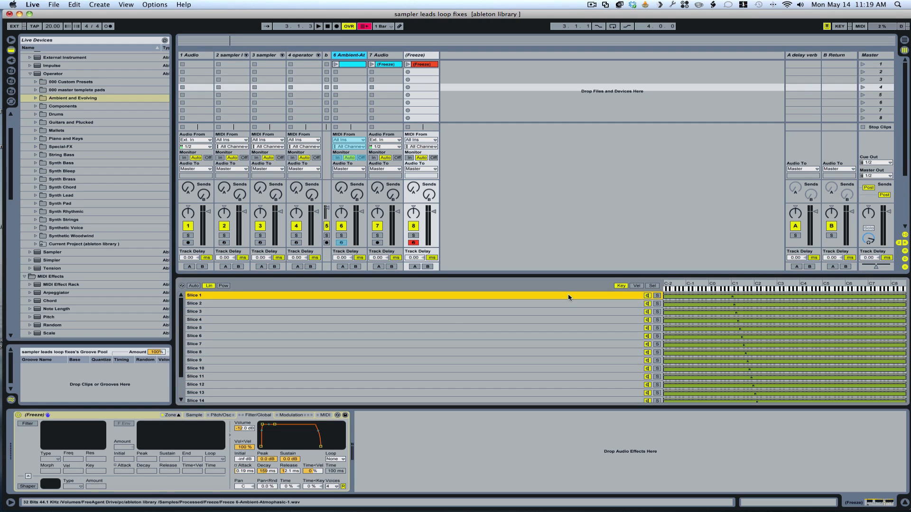
key("super+a")
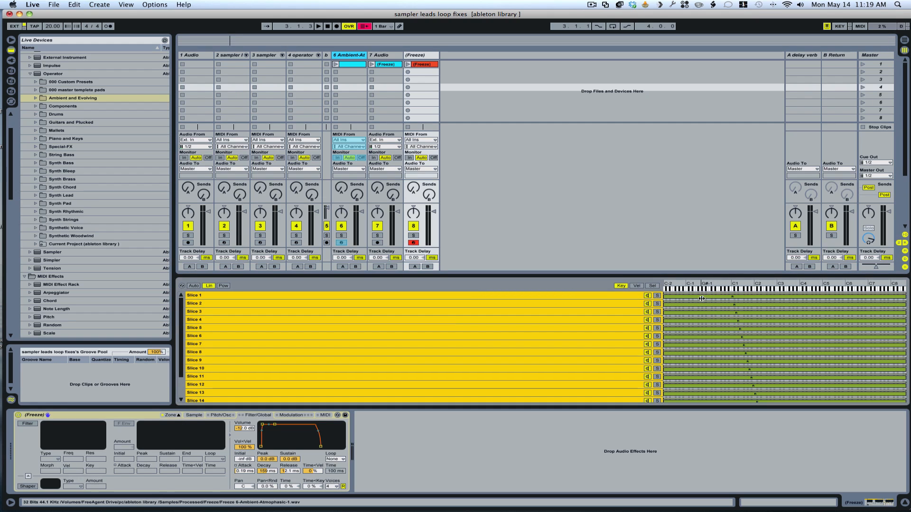
mouse_move(702, 298)
left_mouse_down()
mouse_move(665, 298)
mouse_move(710, 297)
left_mouse_up()
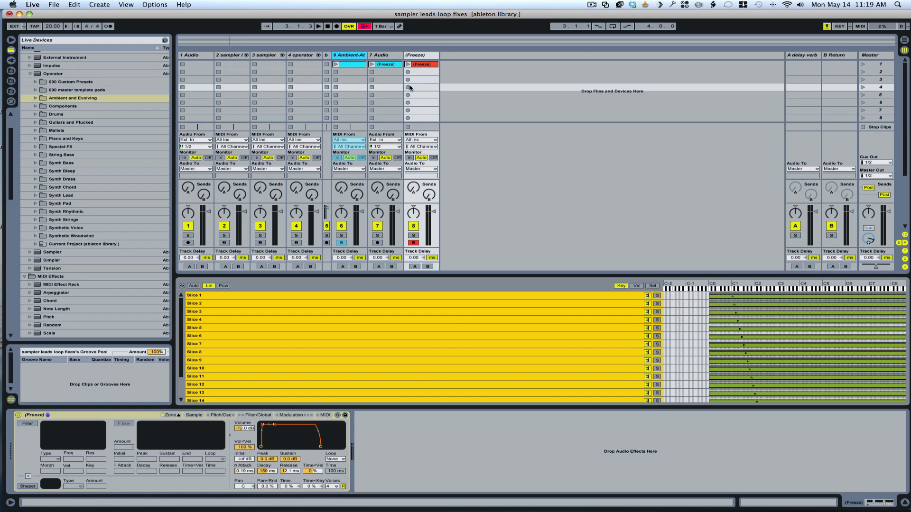
double_click(346, 65)
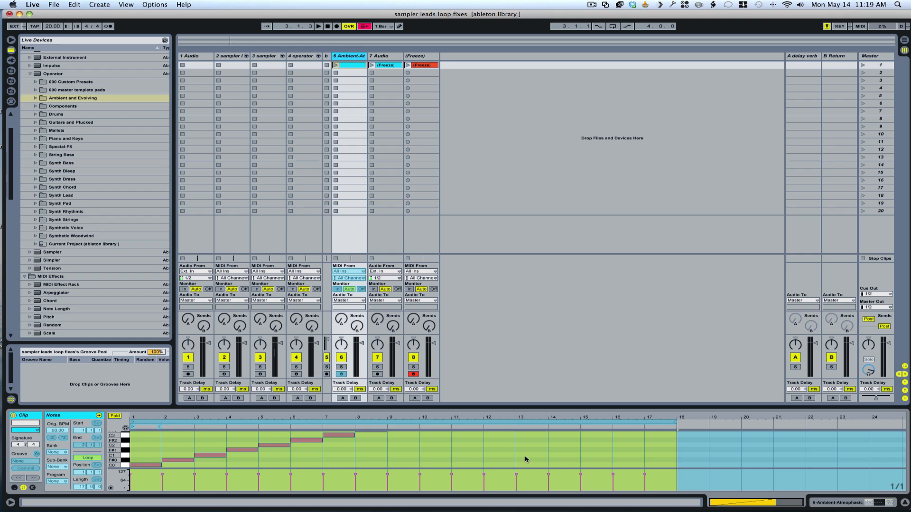
scroll(526, 459, "up", 5)
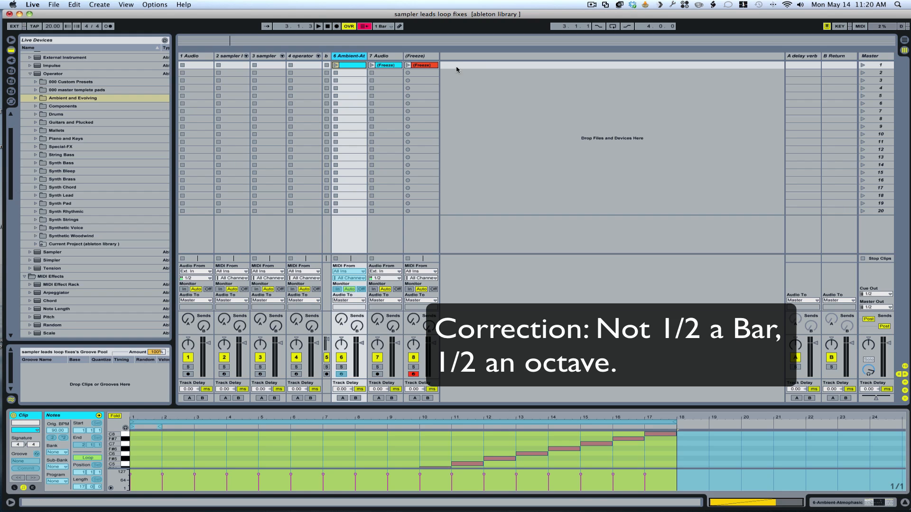
left_click_drag(905, 297, 901, 296)
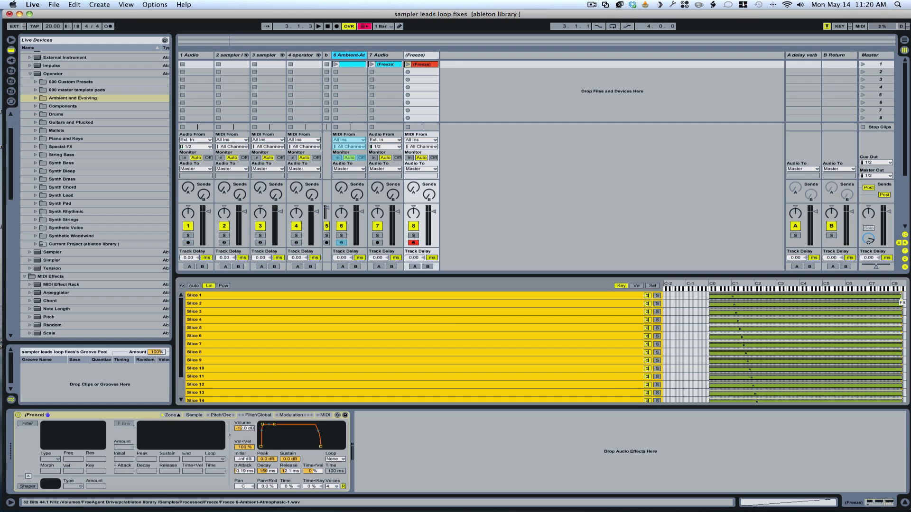
right_click(766, 284)
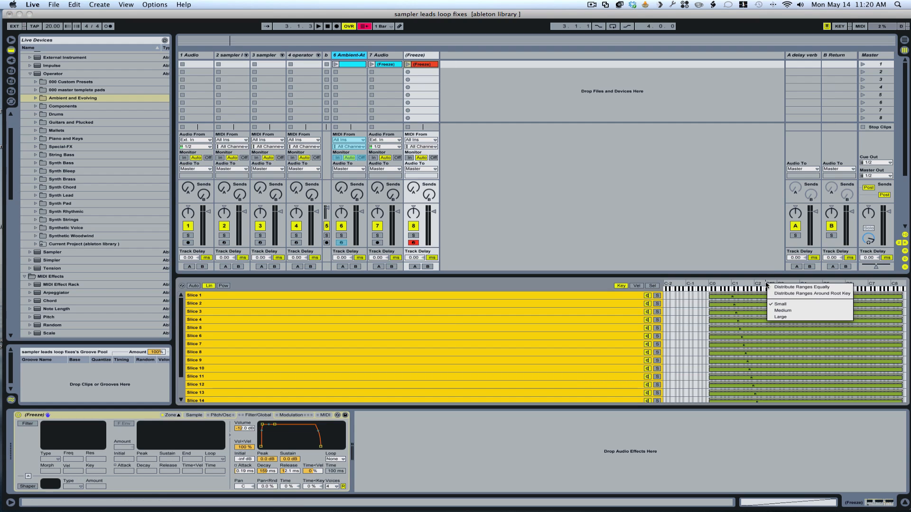
left_click(806, 287)
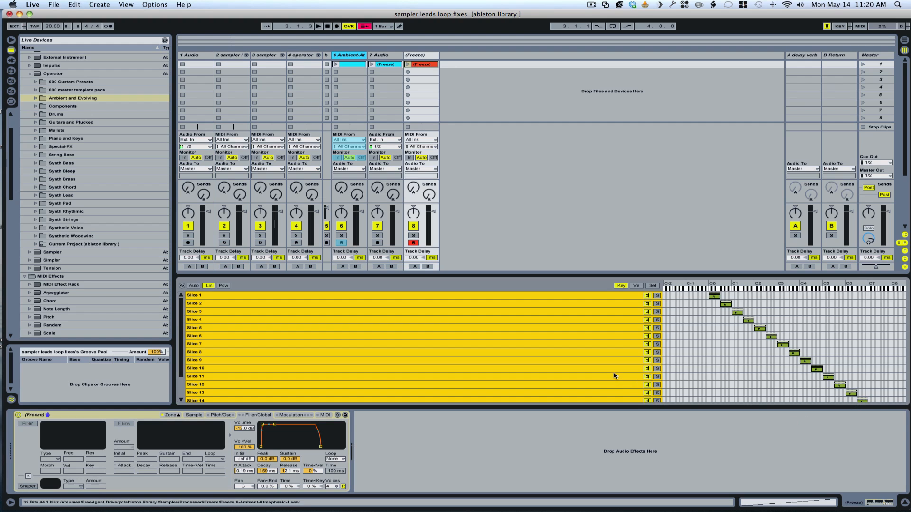
Lower the root keys of all selected slices to the lowest note of each zone, starting at C0, and check the upper slices
left_click(194, 415)
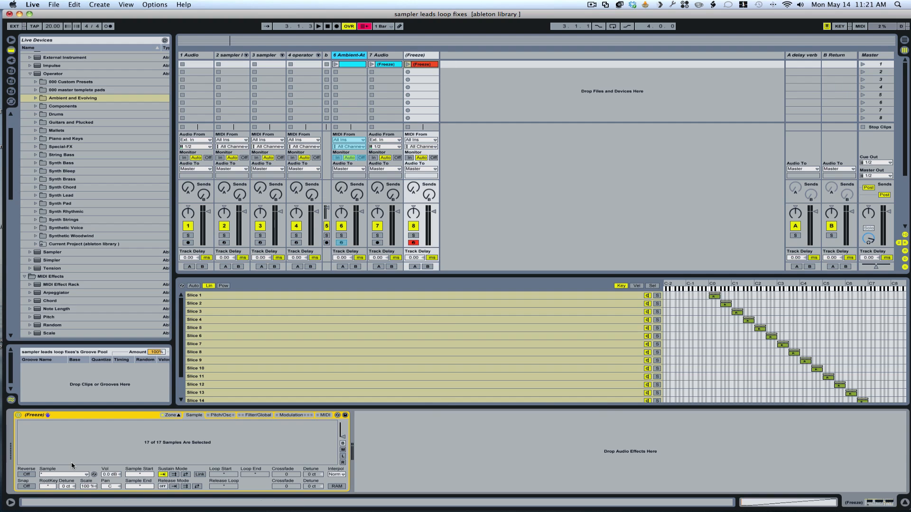
left_click(47, 486)
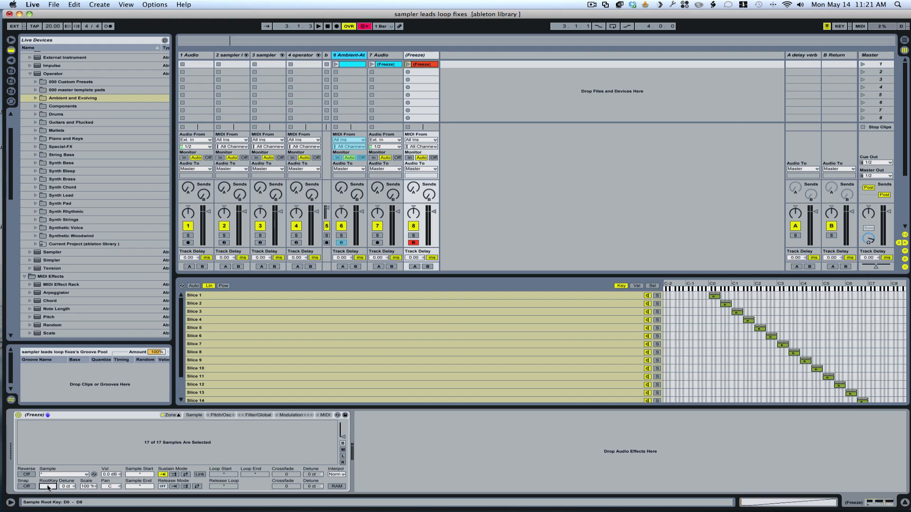
key("Down")
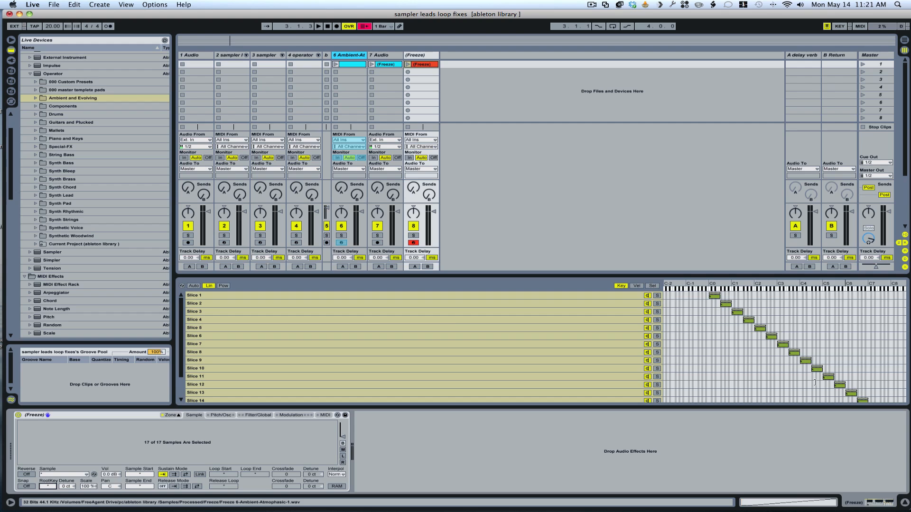
scroll(660, 360, "down", 3)
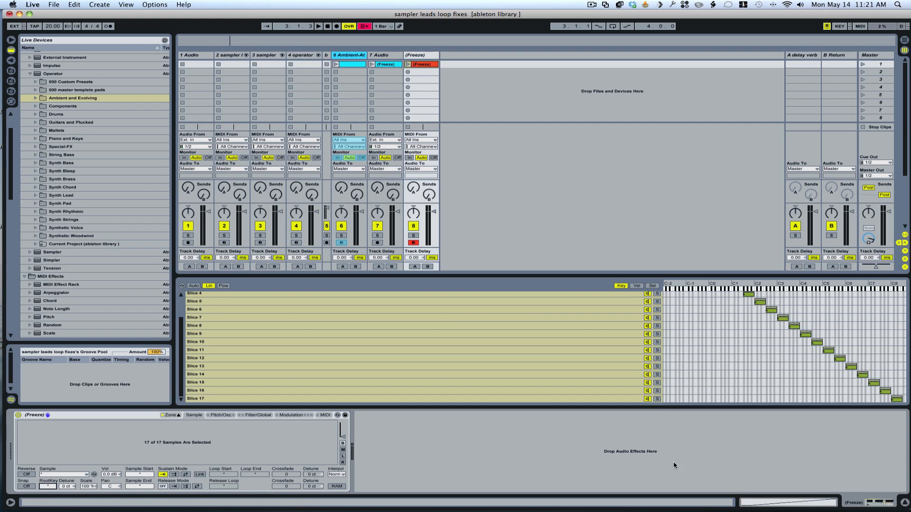
left_click(367, 311)
key("super+a")
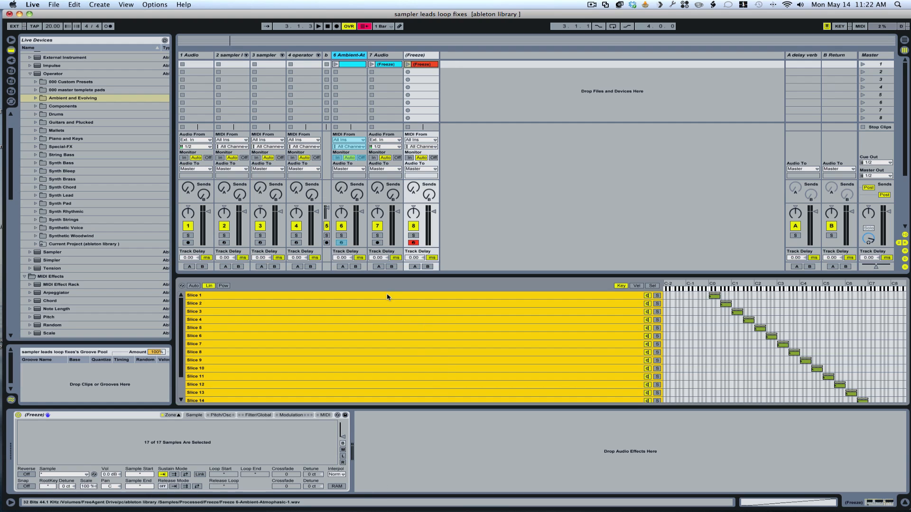
Show Slice 8 close up in the waveform and set its sustain mode to the back-and-forth loop
left_click(602, 353)
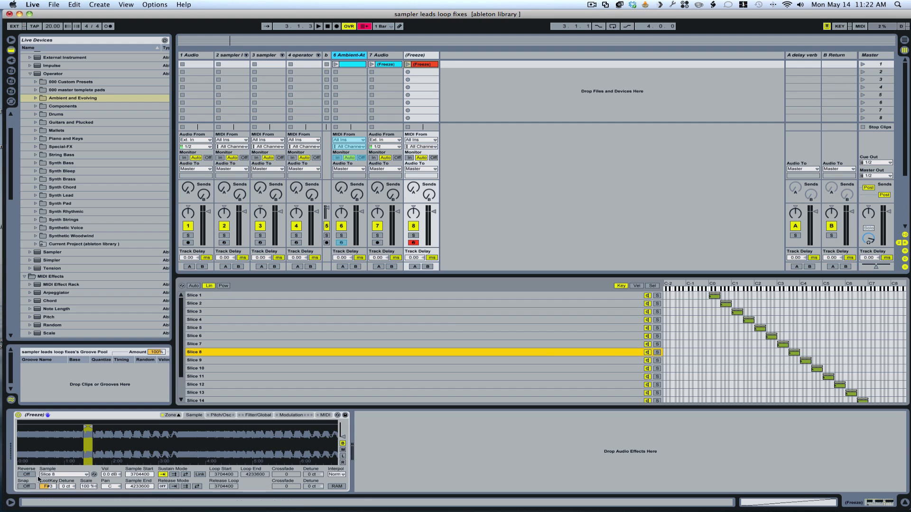
left_click_drag(87, 442, 197, 502)
key("g")
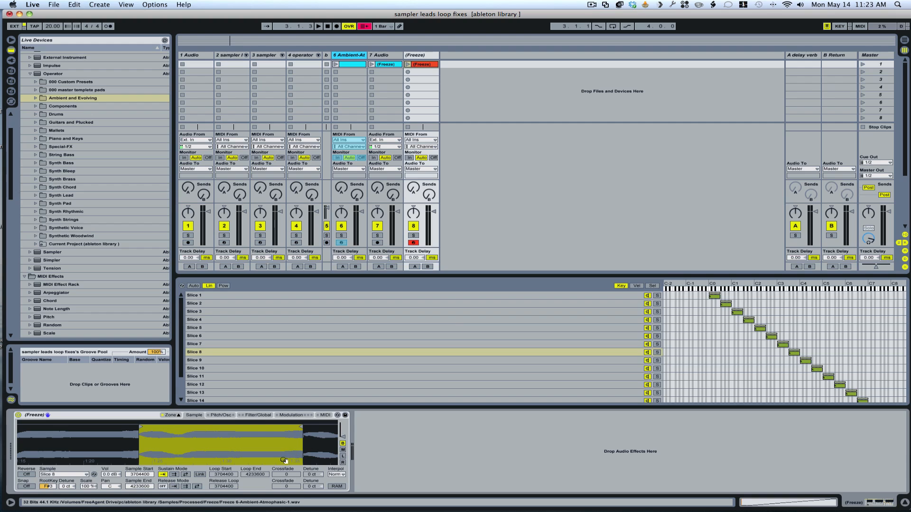
left_click(185, 475)
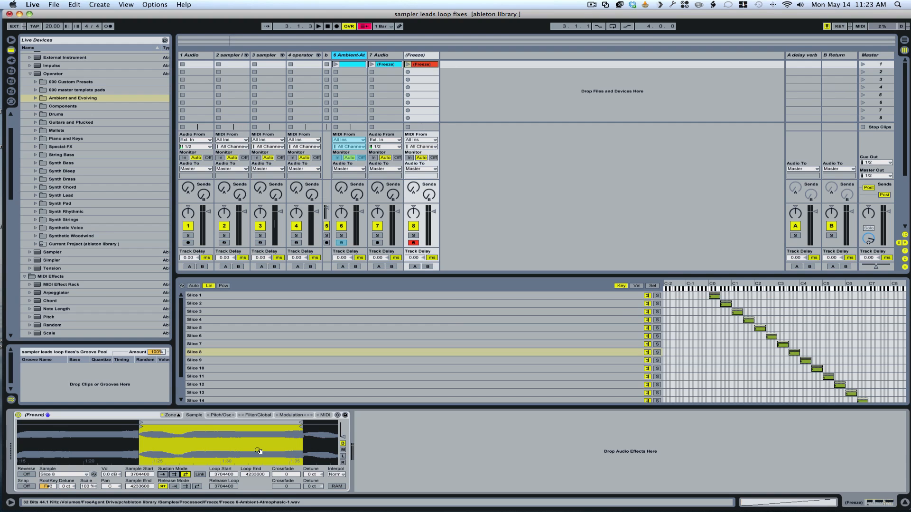
left_click(174, 475)
left_click(185, 474)
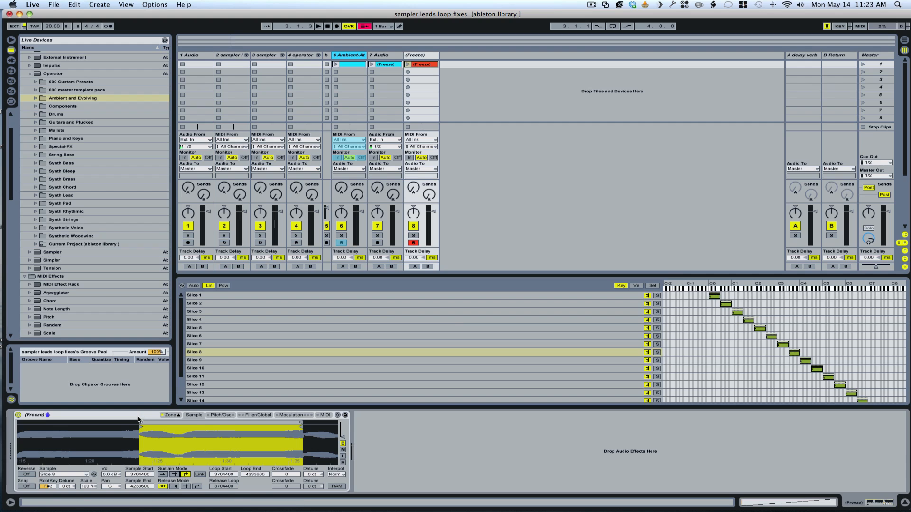
Narrow Slice 8's sustain loop to start at 4061479 and end at 4155775, and inspect the loop edges up close
mouse_move(140, 421)
left_mouse_down()
mouse_move(285, 421)
mouse_move(252, 422)
left_mouse_up()
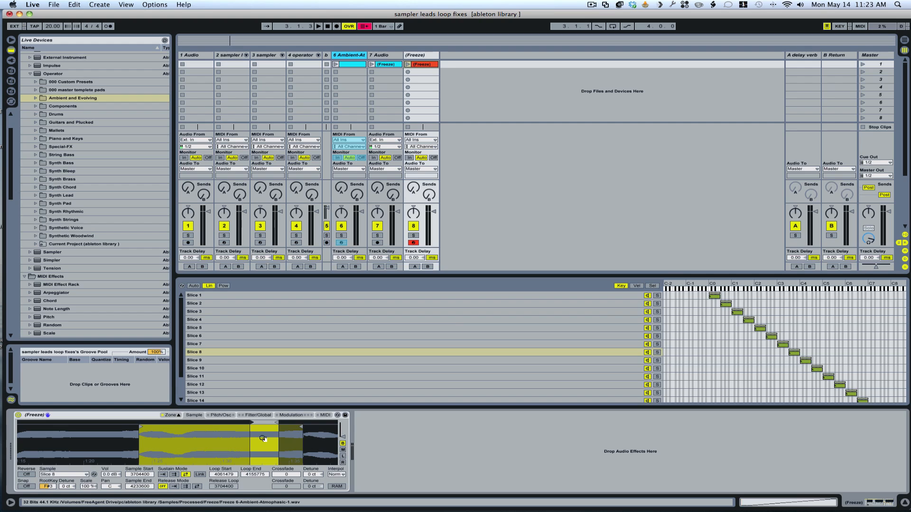
left_click_drag(263, 438, 186, 458)
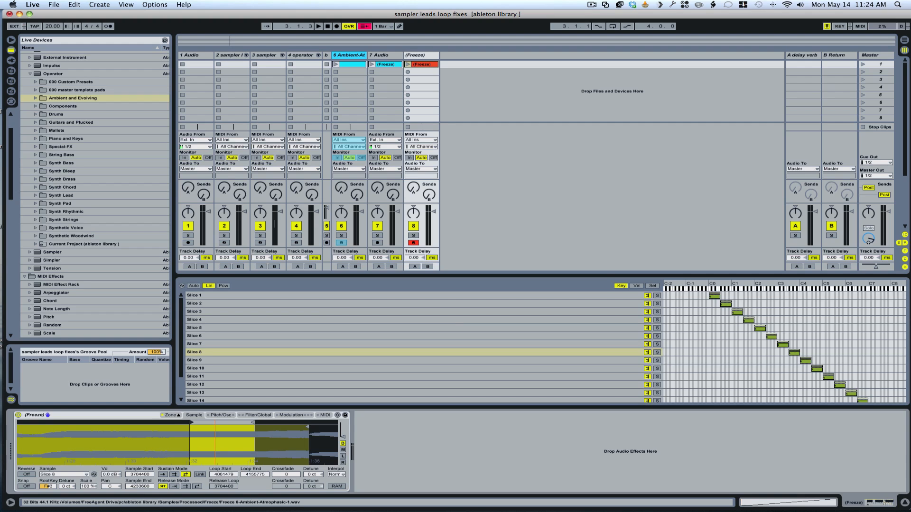
left_click_drag(216, 444, 257, 443)
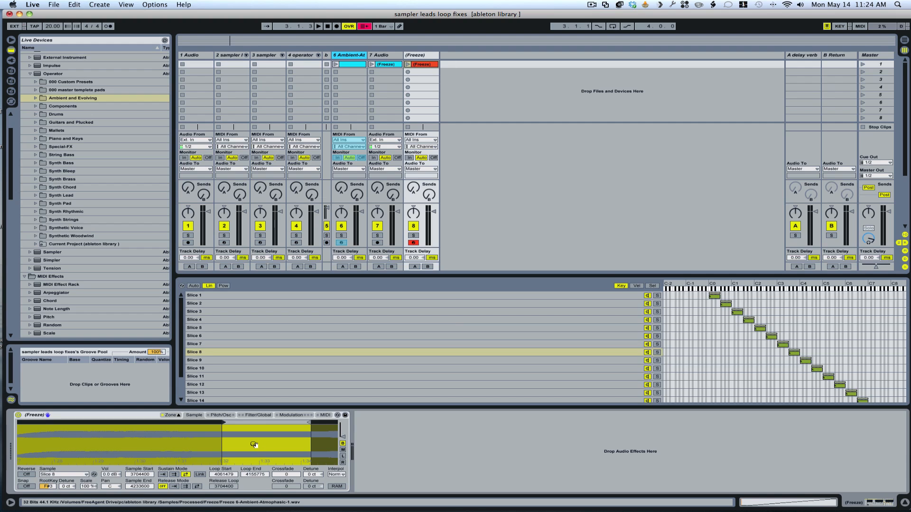
left_click_drag(260, 444, 280, 444)
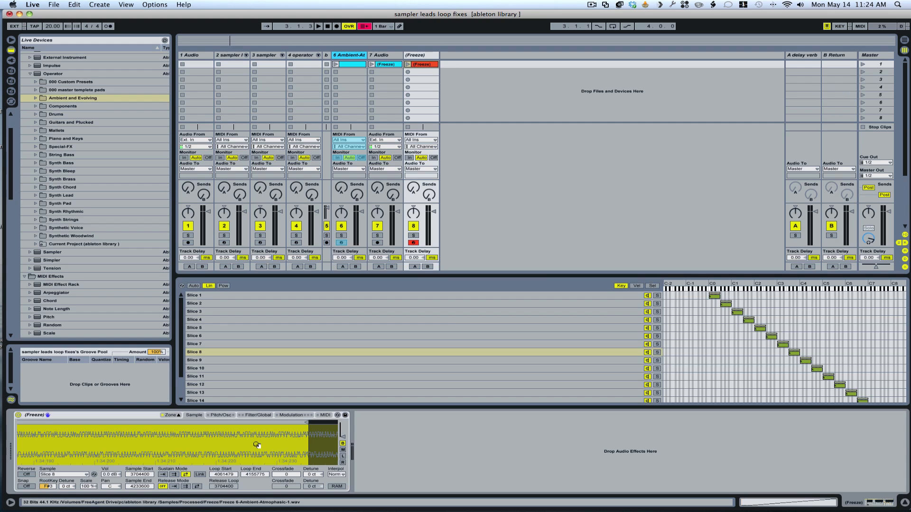
left_click_drag(257, 444, 256, 402)
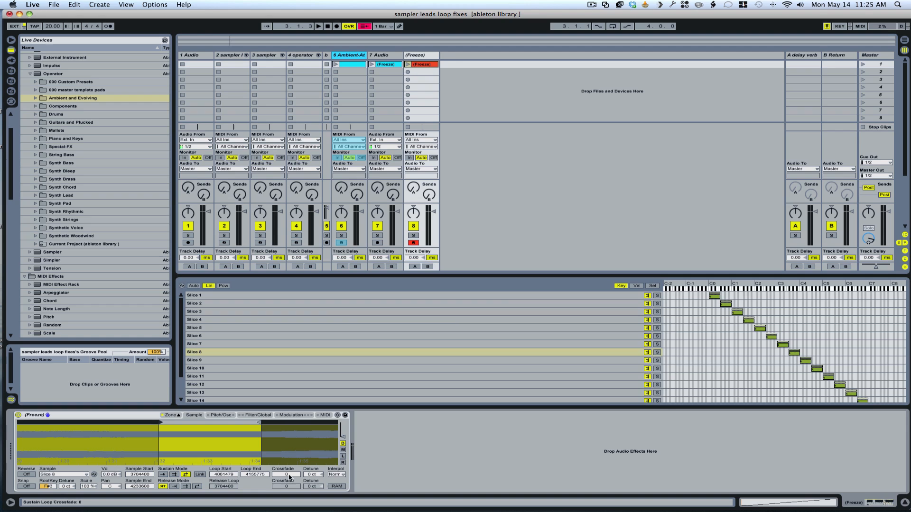
Lower Slice 8's sustain loop end in small increments to 4155020 while the note sounds
left_click(255, 475)
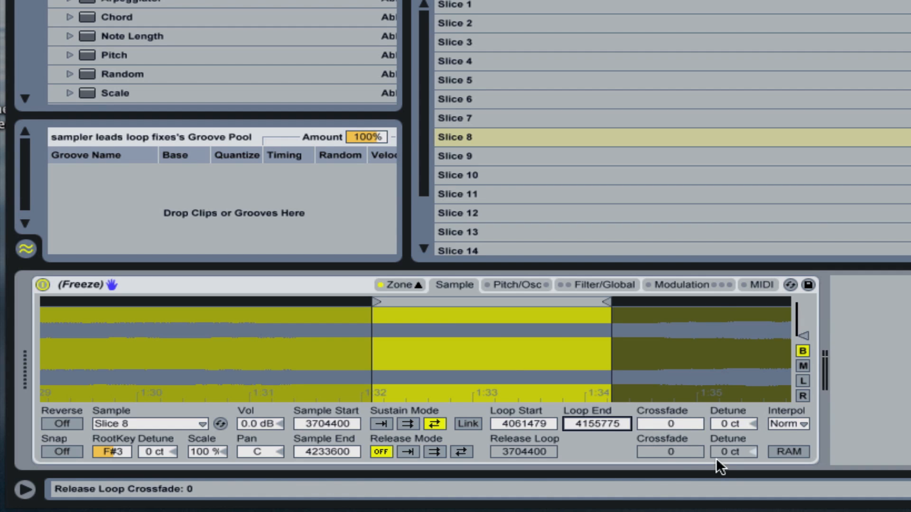
left_click_drag(576, 336, 622, 440)
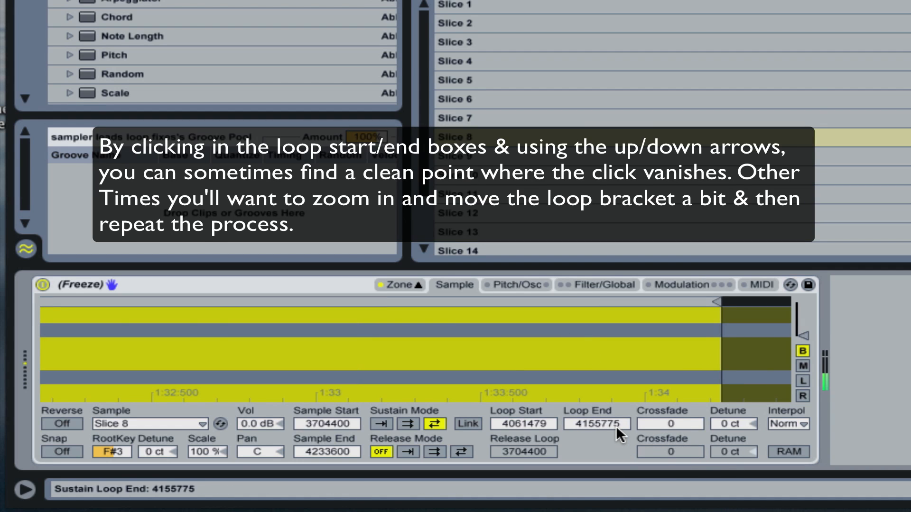
left_click(615, 422)
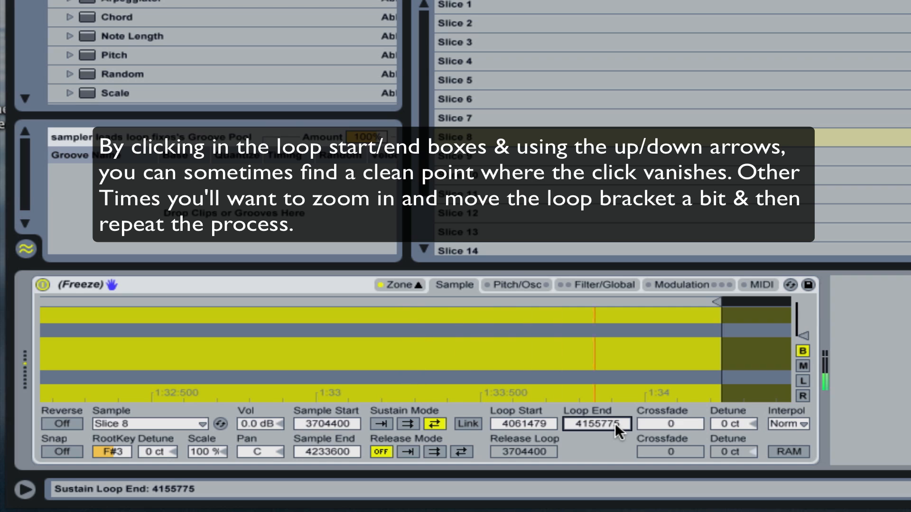
key("Down")
key("Down")
key("Down")
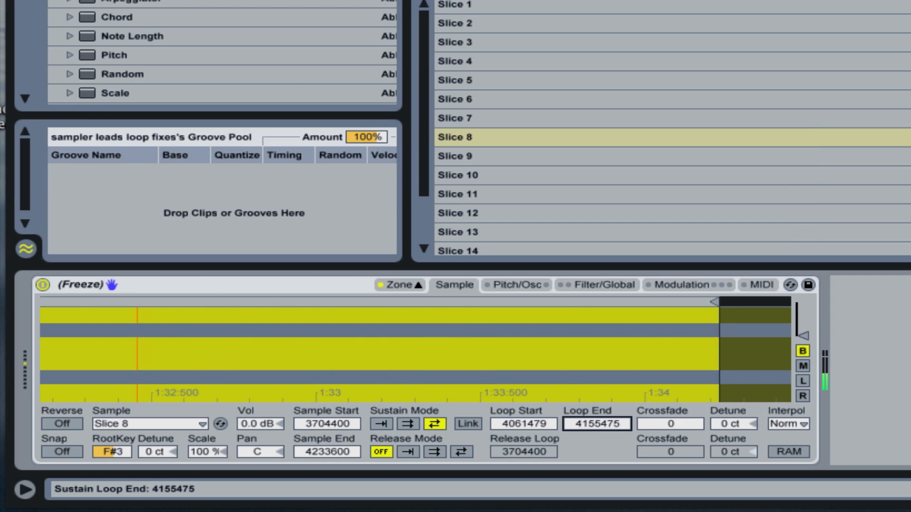
key("Down")
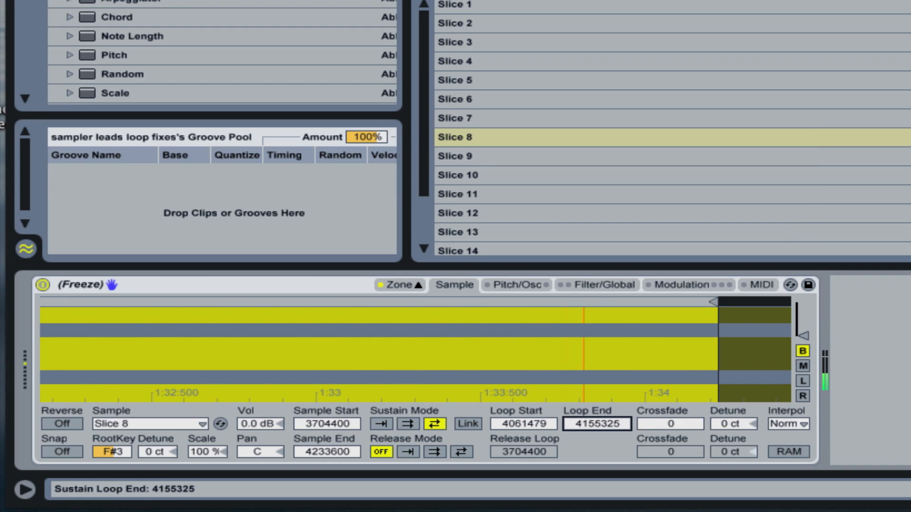
key("Down")
key("Down")
key("Down")
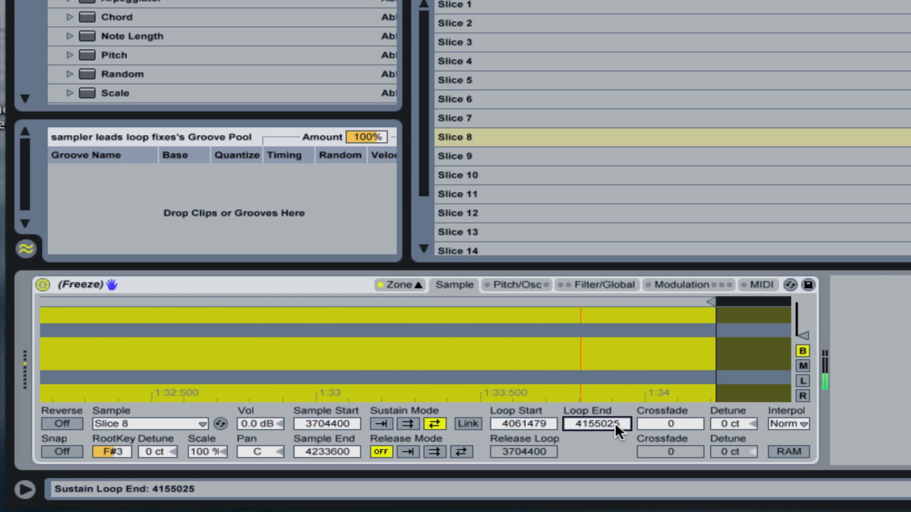
left_click_drag(615, 420, 615, 413)
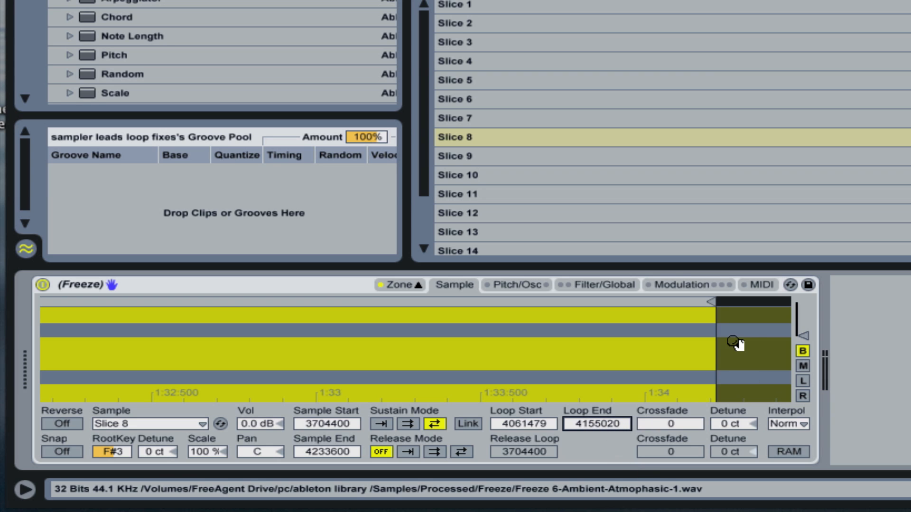
Move Slice 8's sustain loop end back to 4154848, aligning it closely with the waveform
left_click_drag(716, 348, 496, 388)
left_click_drag(492, 325, 555, 354)
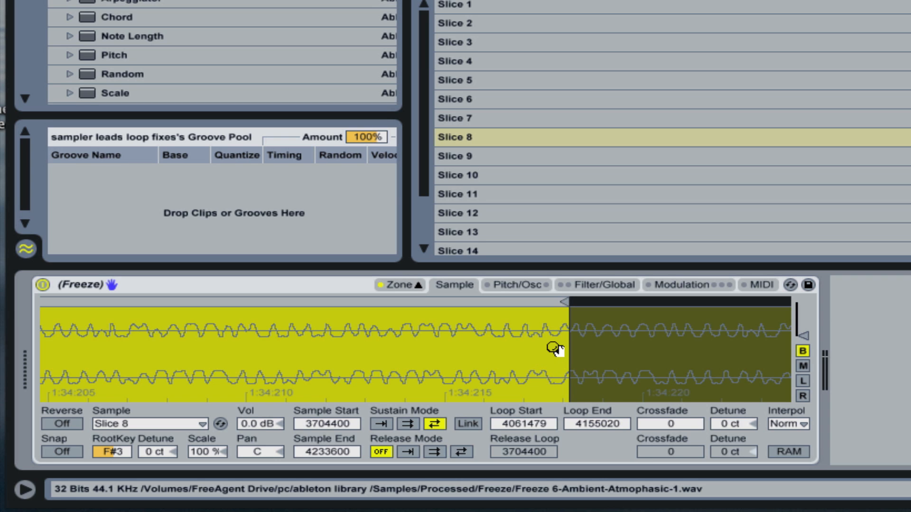
left_click_drag(552, 347, 553, 378)
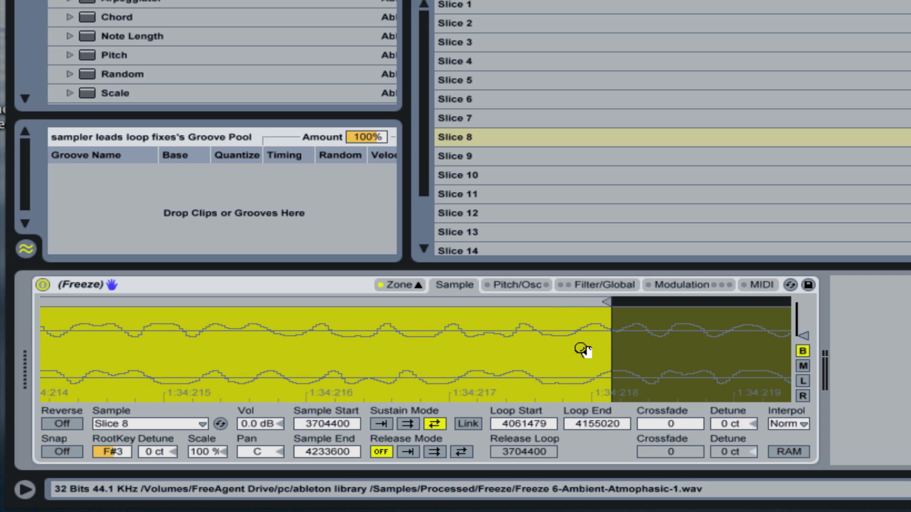
mouse_move(602, 302)
left_mouse_down()
mouse_move(541, 305)
mouse_move(608, 306)
left_mouse_up()
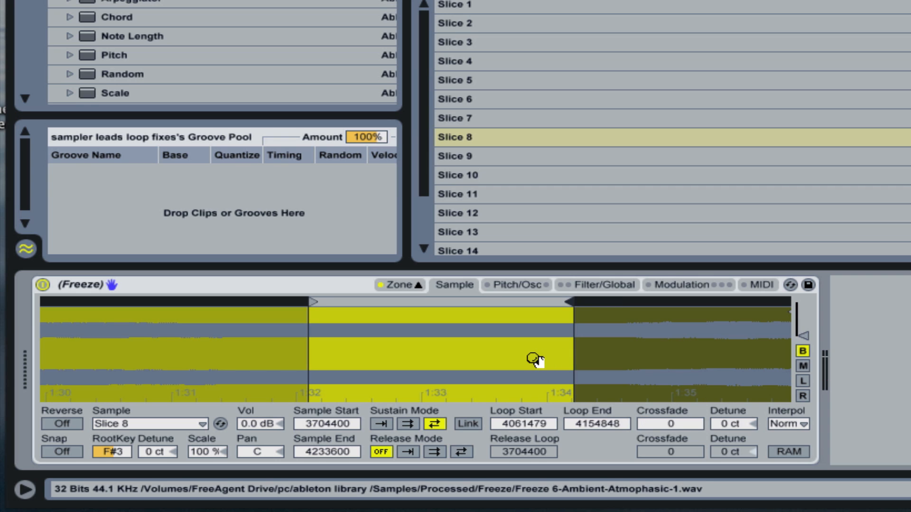
left_click(606, 422)
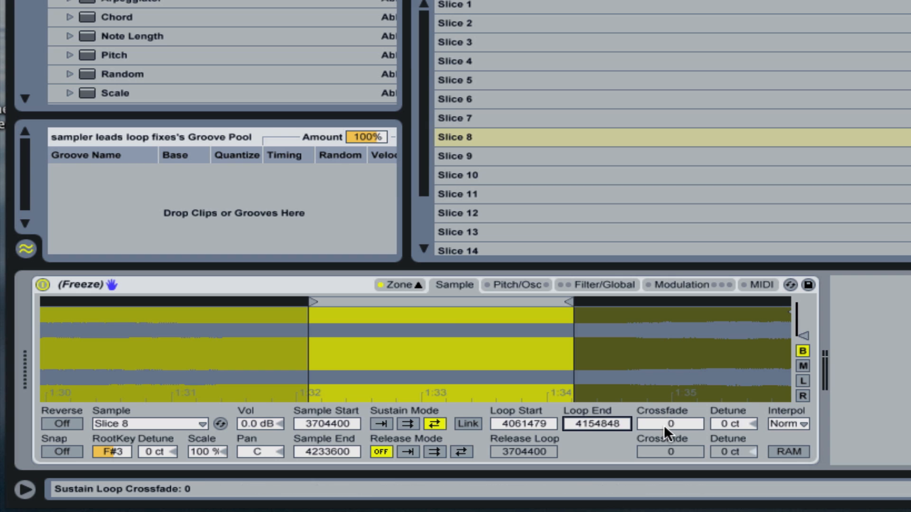
Try sustain loop crossfades of 3137 and 363 on Slice 8 and inspect the fade at the loop end
left_click(670, 423)
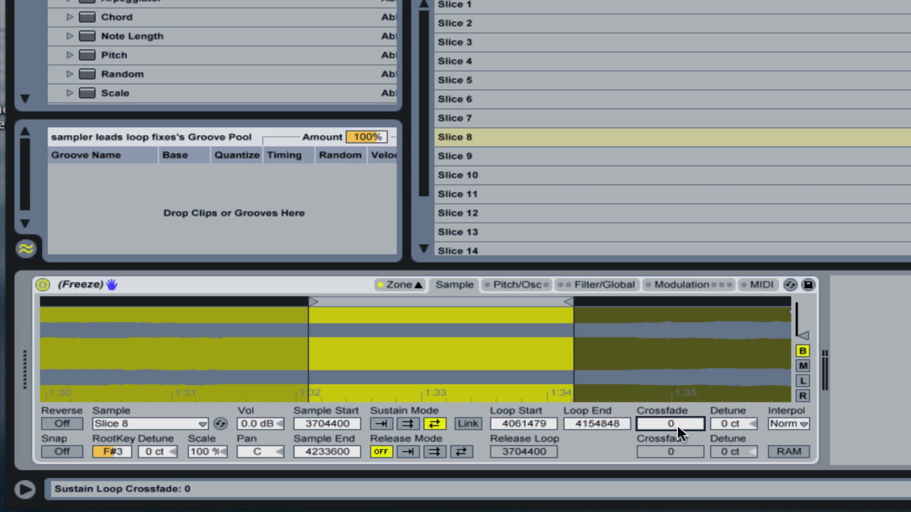
left_click_drag(676, 425, 676, 421)
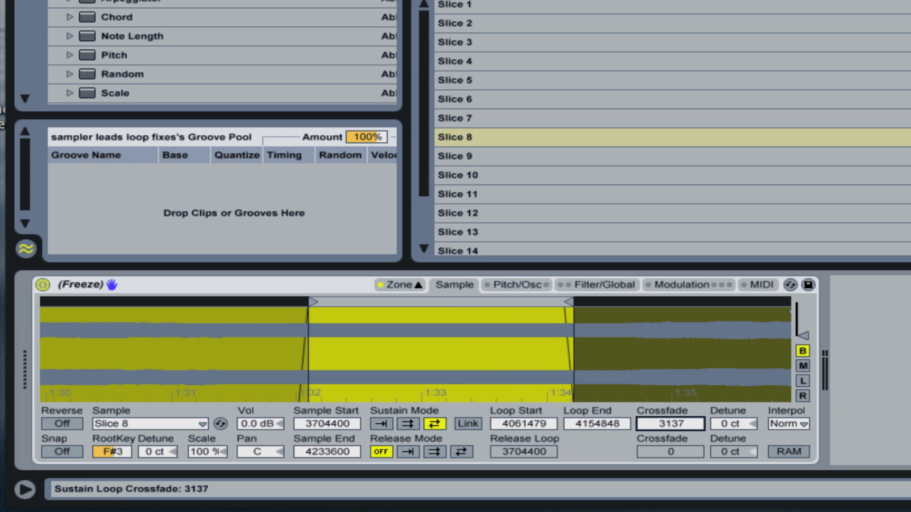
left_click_drag(551, 349, 356, 420)
left_click_drag(676, 428, 676, 480)
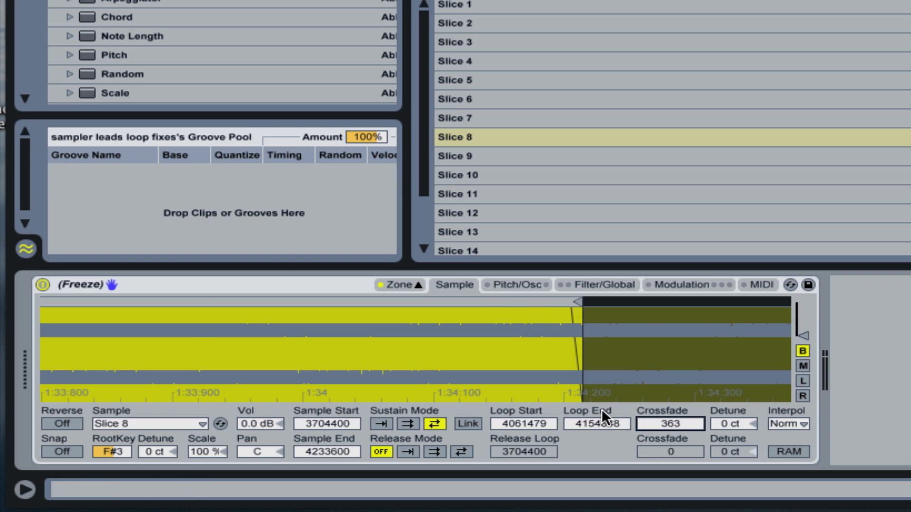
left_click(504, 453)
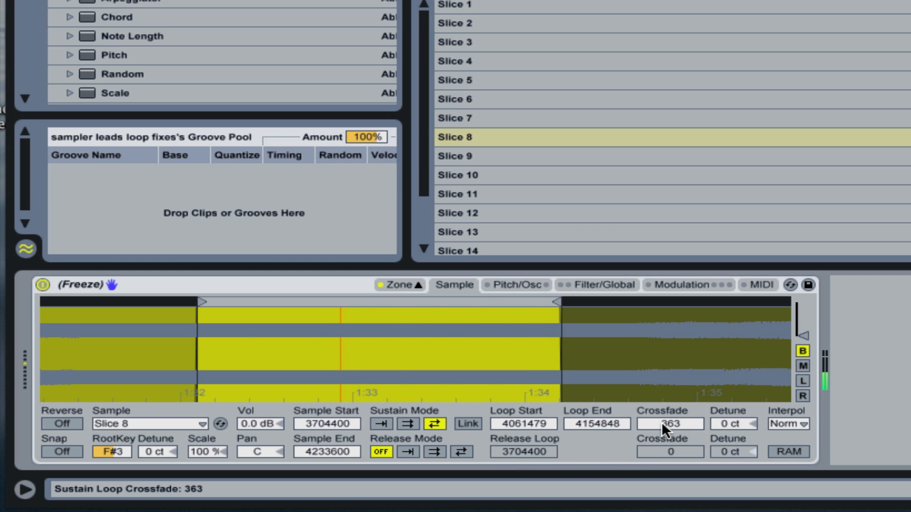
Increase Slice 8's sustain loop crossfade through 3785 and 12905 up to about 45412, and ease it back to 43410
left_click_drag(686, 421, 686, 394)
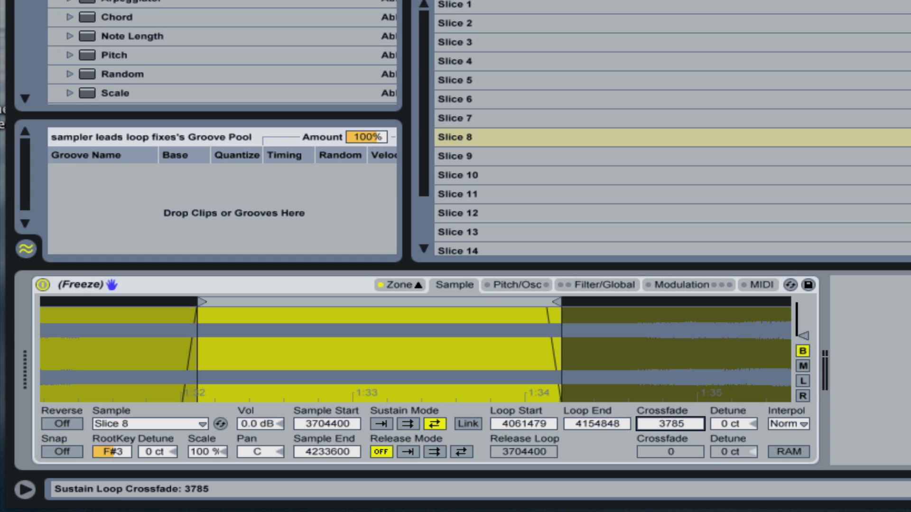
left_click_drag(671, 424, 668, 409)
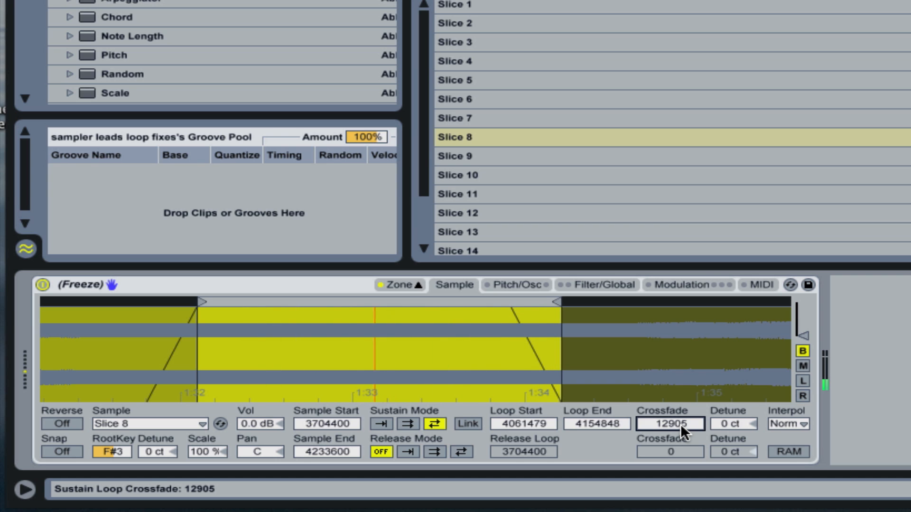
mouse_move(681, 423)
left_mouse_down()
mouse_move(680, 408)
mouse_move(680, 423)
left_mouse_up()
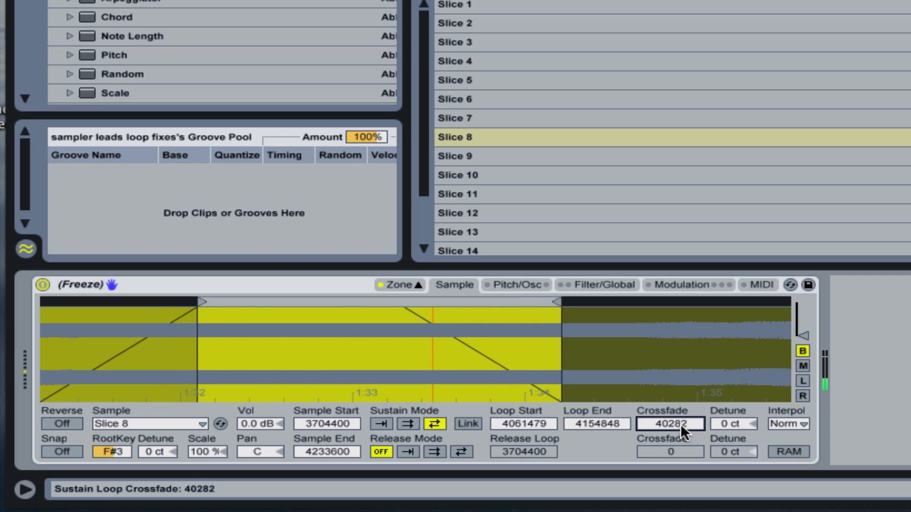
left_click_drag(680, 424, 680, 411)
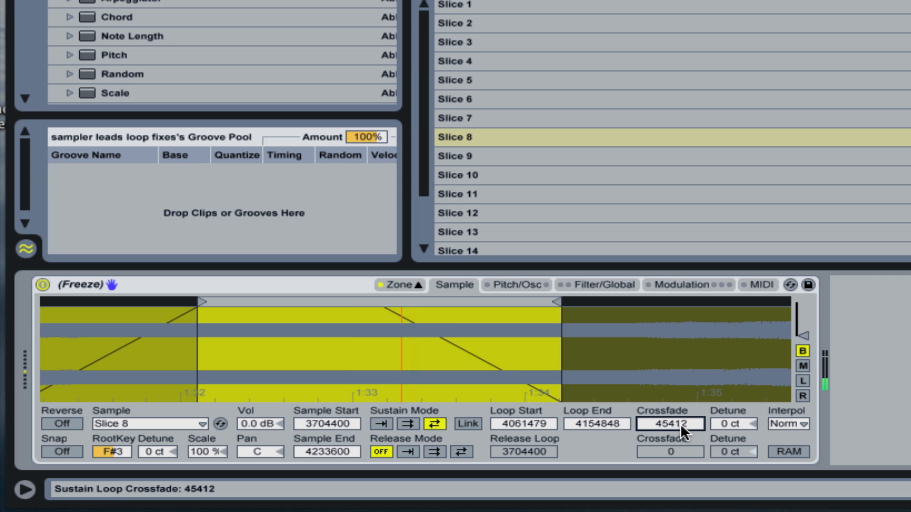
left_click_drag(680, 423, 680, 427)
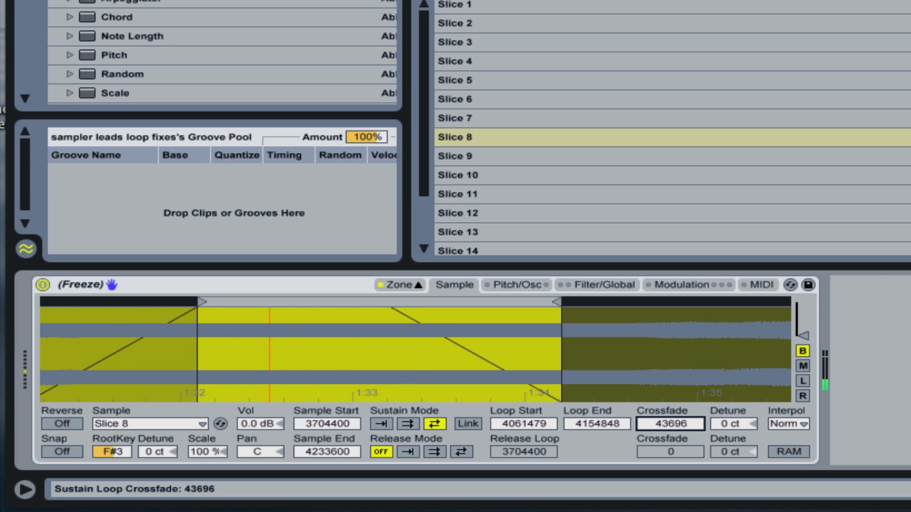
left_click_drag(680, 426, 680, 428)
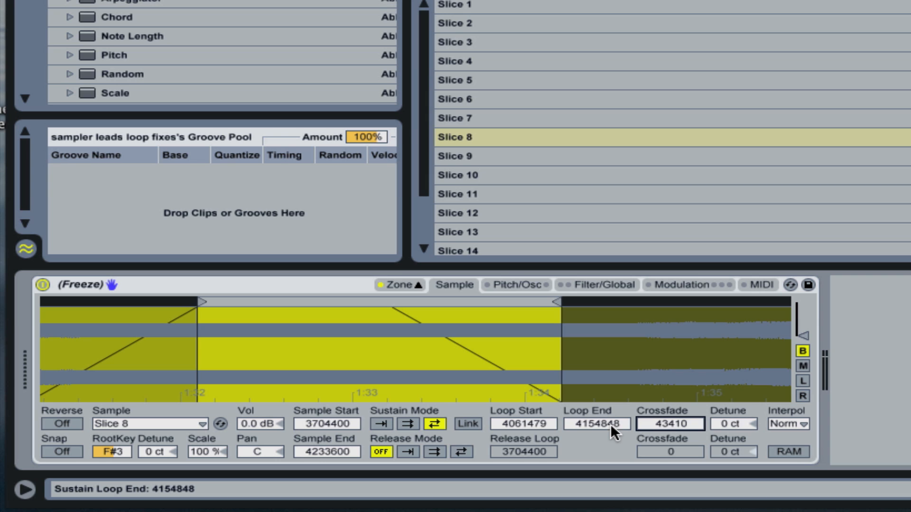
Move Slice 8's sustain loop start to 4076682 using the forward loop, and return the sustain mode to the back-and-forth loop
left_click(404, 425)
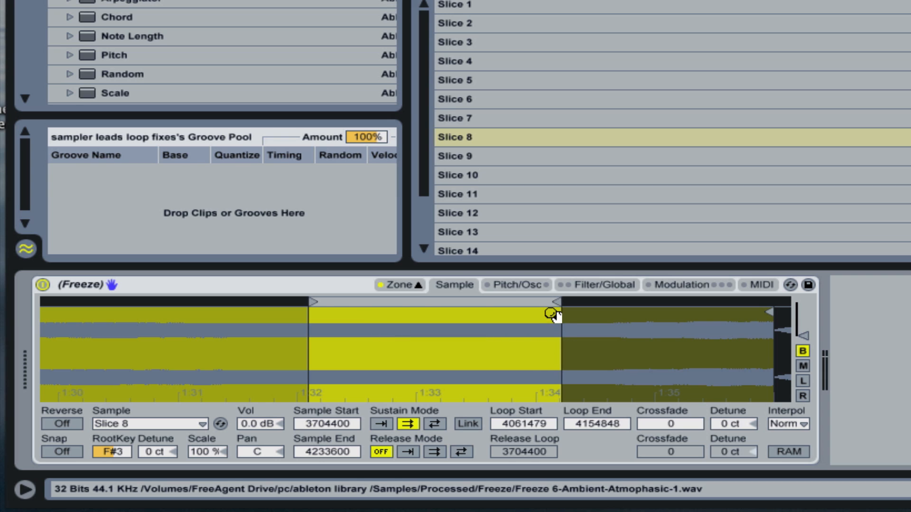
left_click_drag(311, 302, 385, 303)
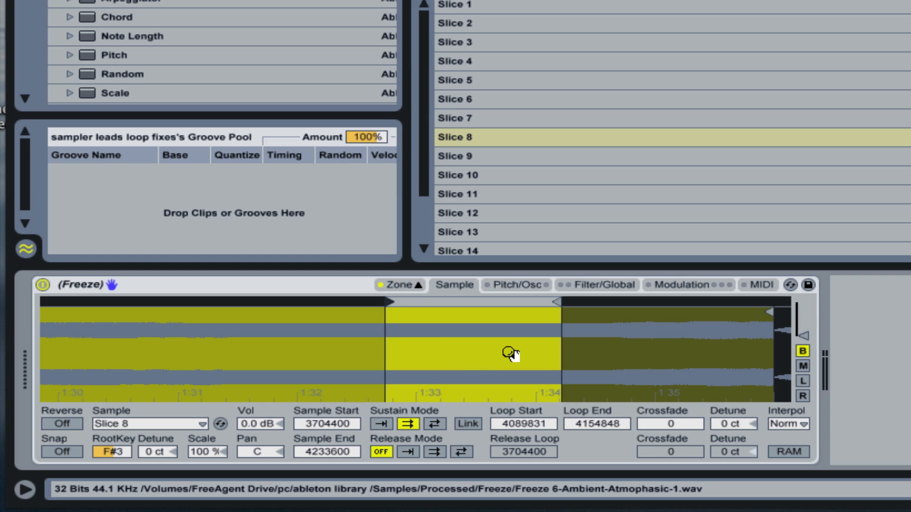
left_click_drag(385, 303, 350, 302)
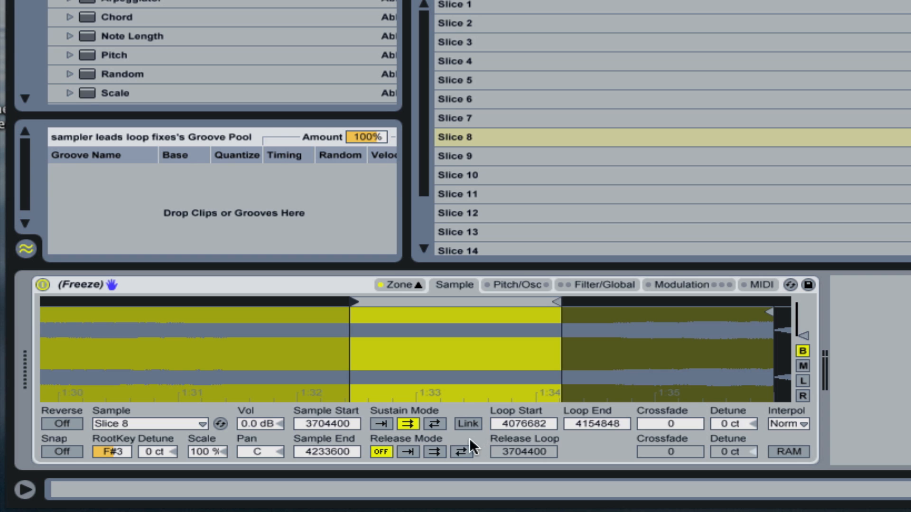
left_click(433, 426)
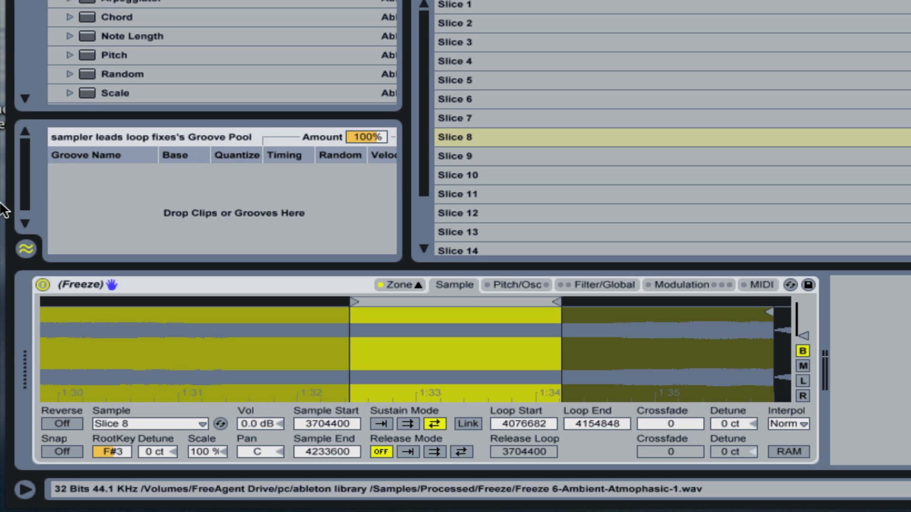
Copy the (Freeze) Sampler and try to paste it into the empty area of the sampler pads rack's chain list
left_click(241, 285)
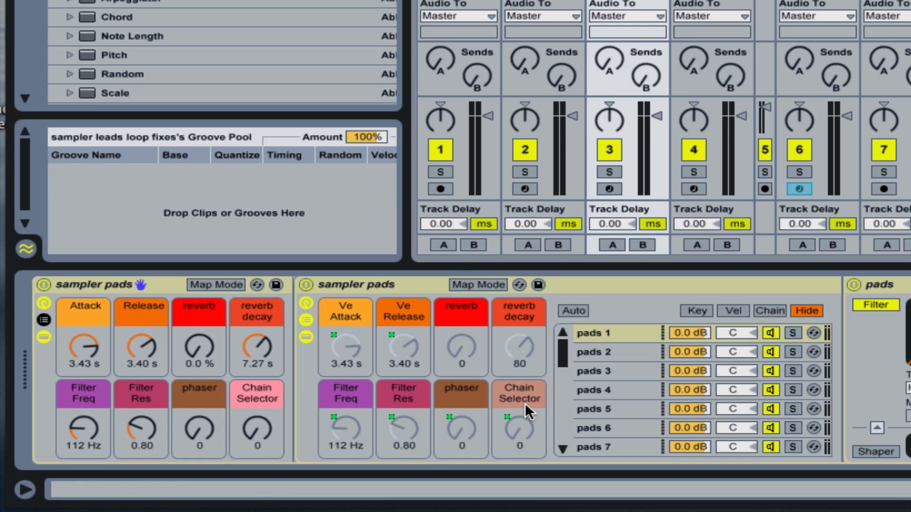
scroll(584, 400, "down", 3)
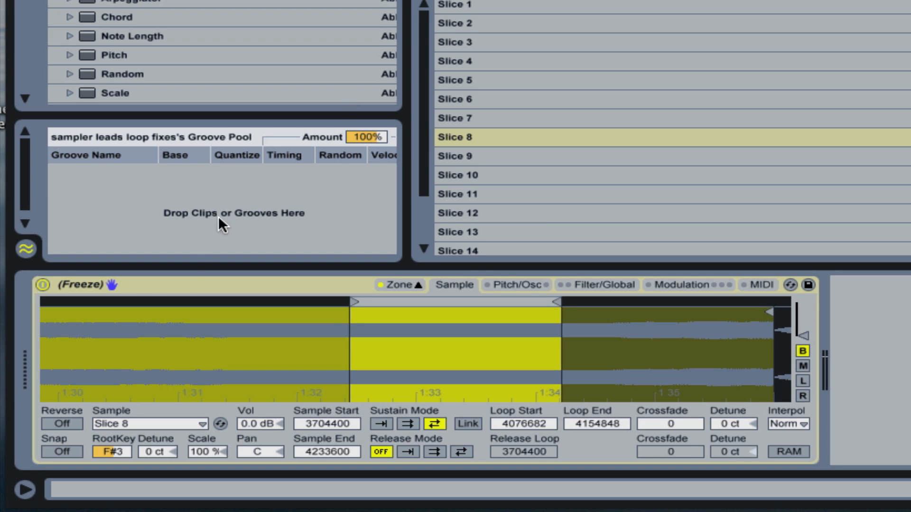
right_click(181, 285)
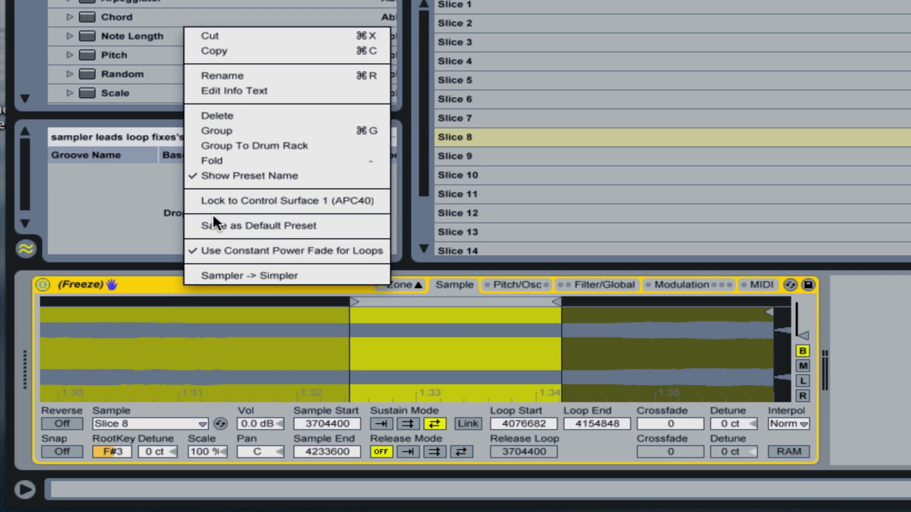
left_click(238, 47)
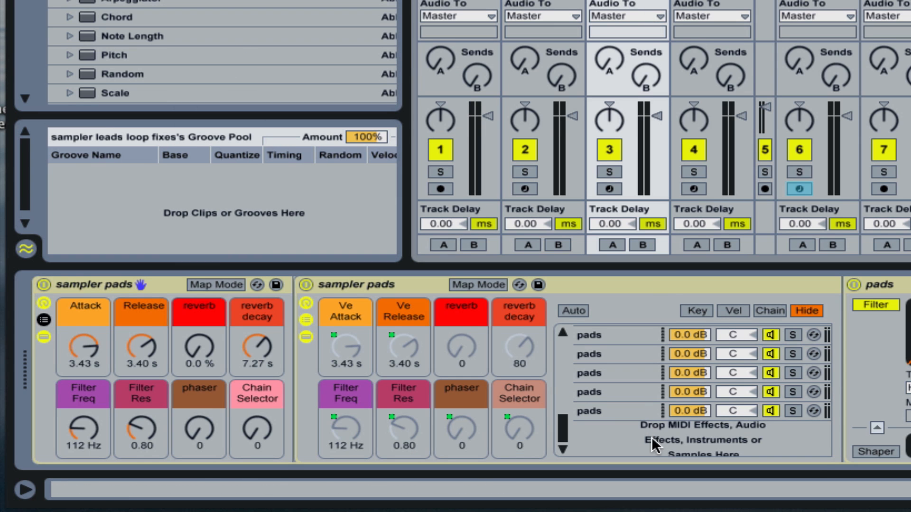
right_click(652, 442)
left_click(680, 454)
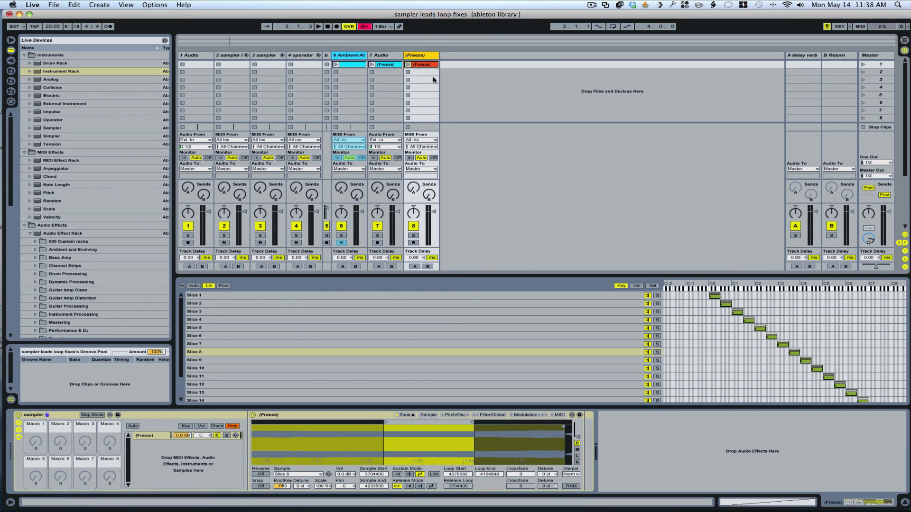
Review the Slice to New MIDI Track option of the (Freeze) clip on track 7, and return to the (Freeze) track
right_click(383, 65)
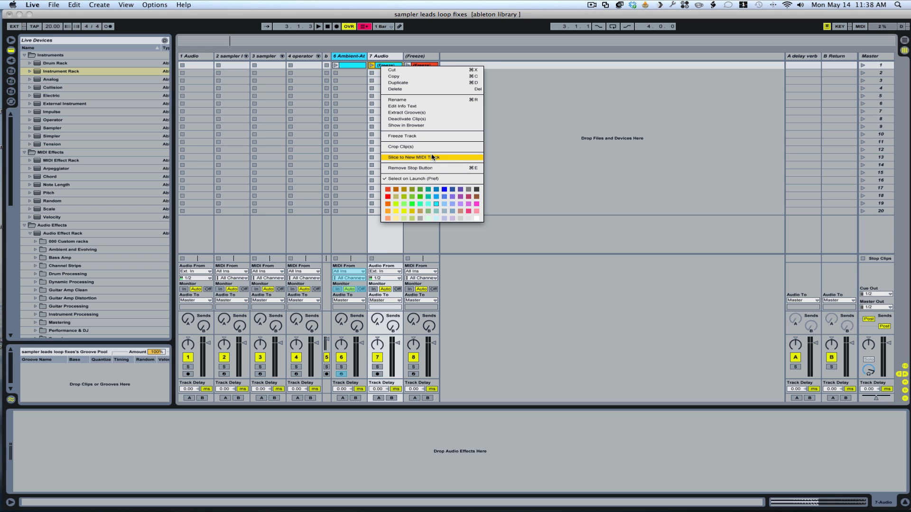
left_click(422, 56)
left_click(422, 56)
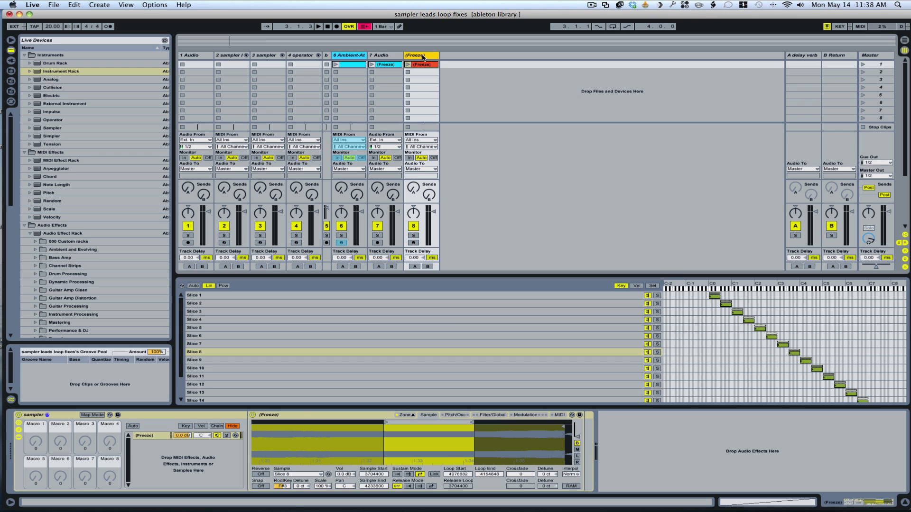
Select the (Freeze) Sampler device, and show the chain zones of the sampler pads rack on the 3 sampler track
left_click(303, 418)
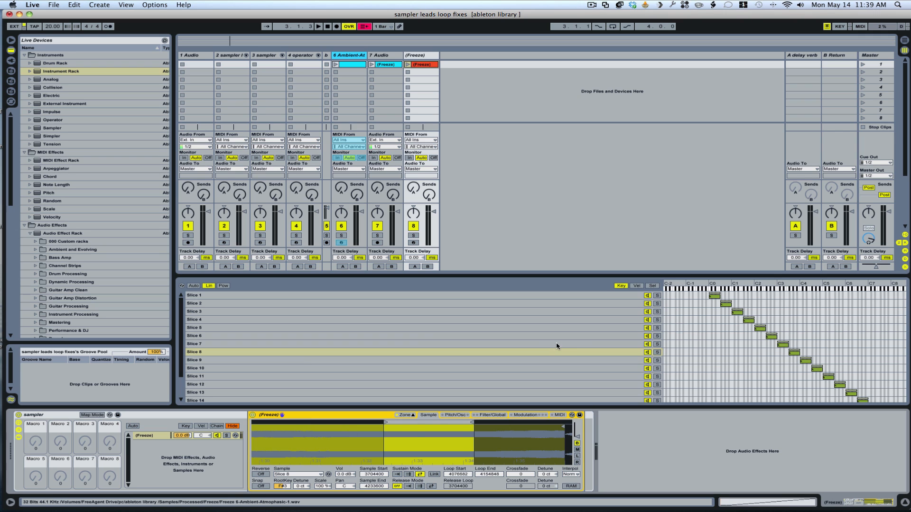
left_click(268, 56)
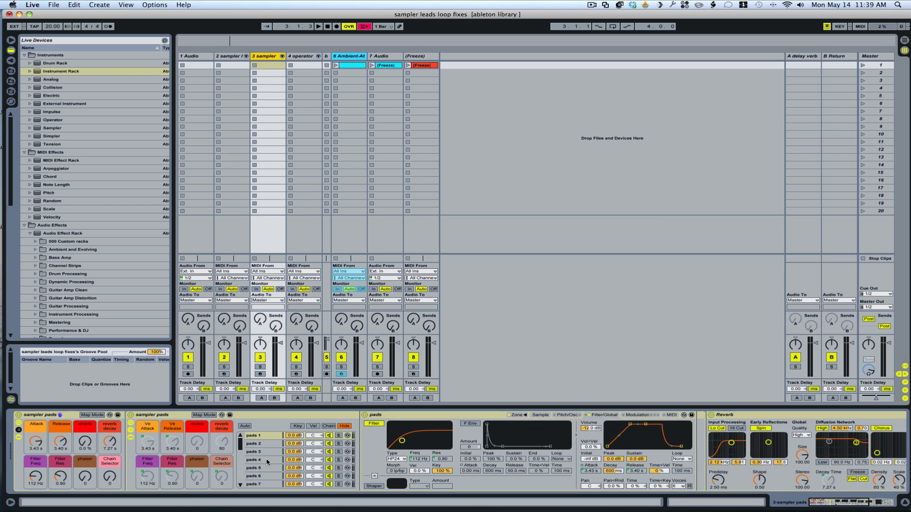
scroll(268, 478, "down", 3)
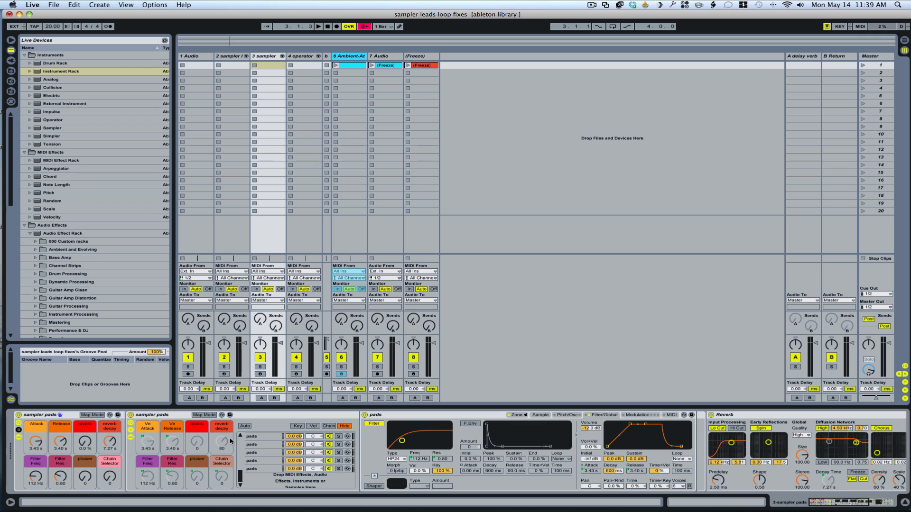
left_click(328, 426)
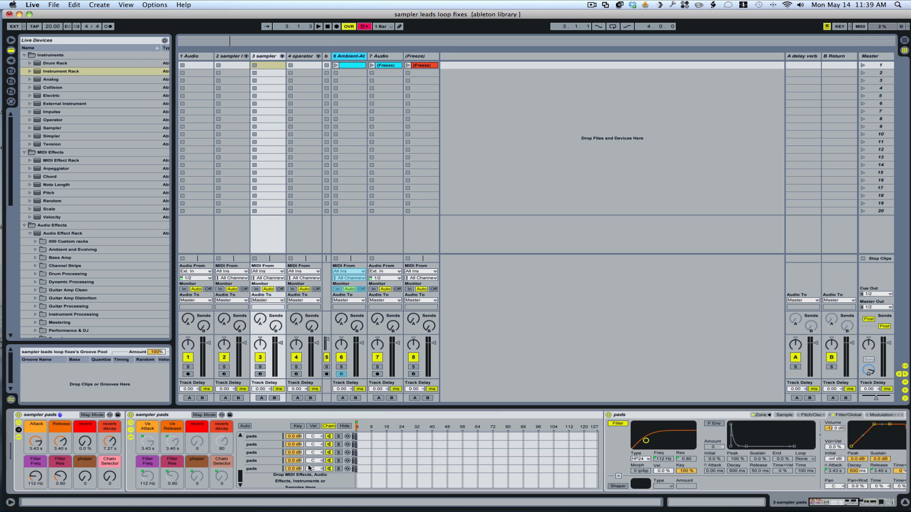
left_click(273, 443)
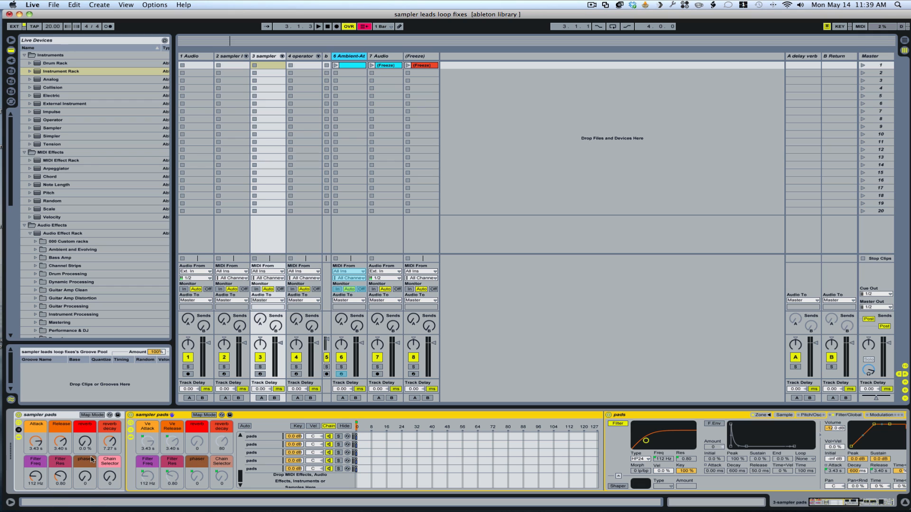
Duplicate the last pads chain in the sampler pads rack and show the duplicate's Sampler device
left_click(258, 470)
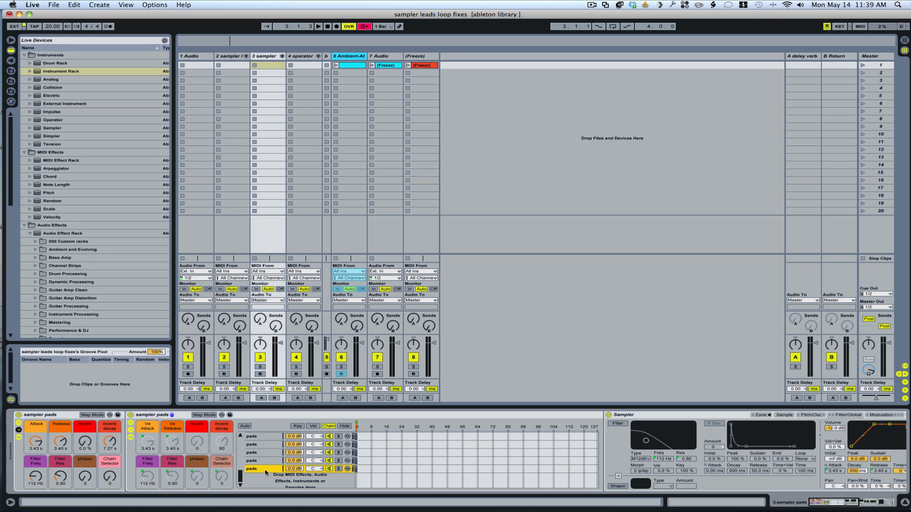
key("super+d")
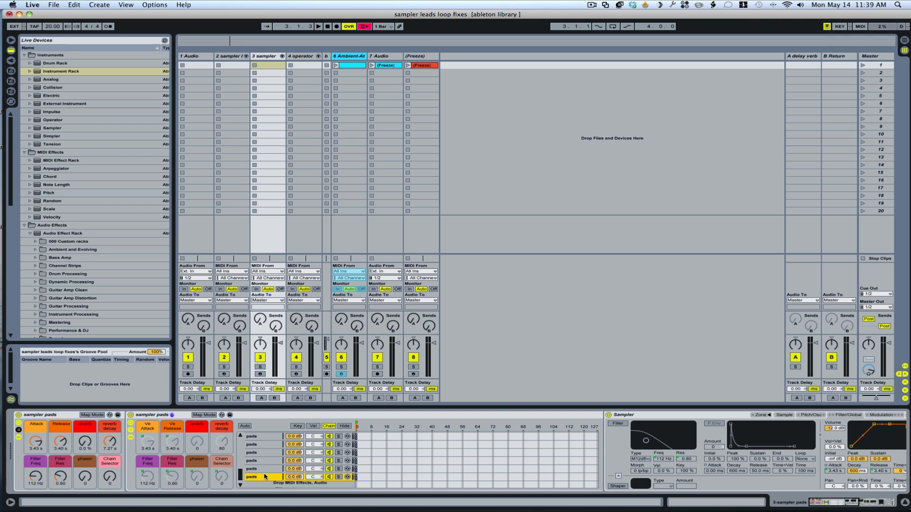
double_click(263, 478)
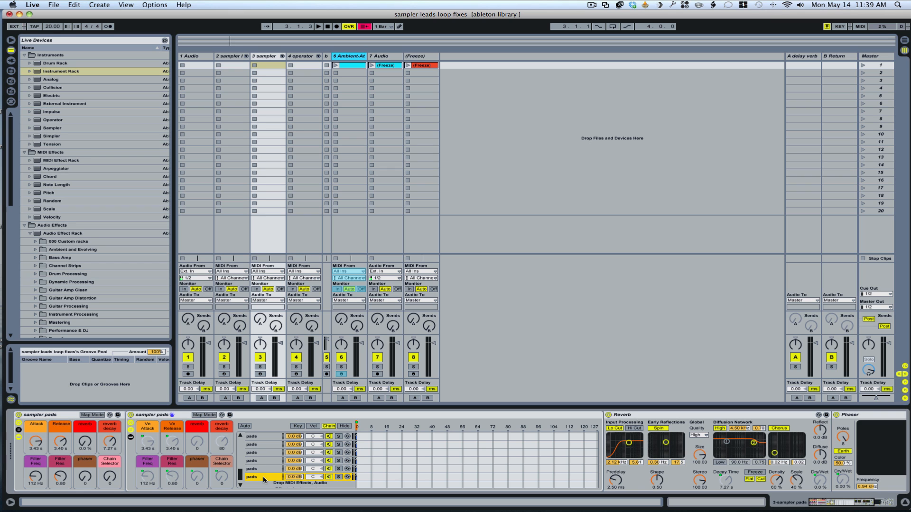
scroll(263, 480, "right", 4)
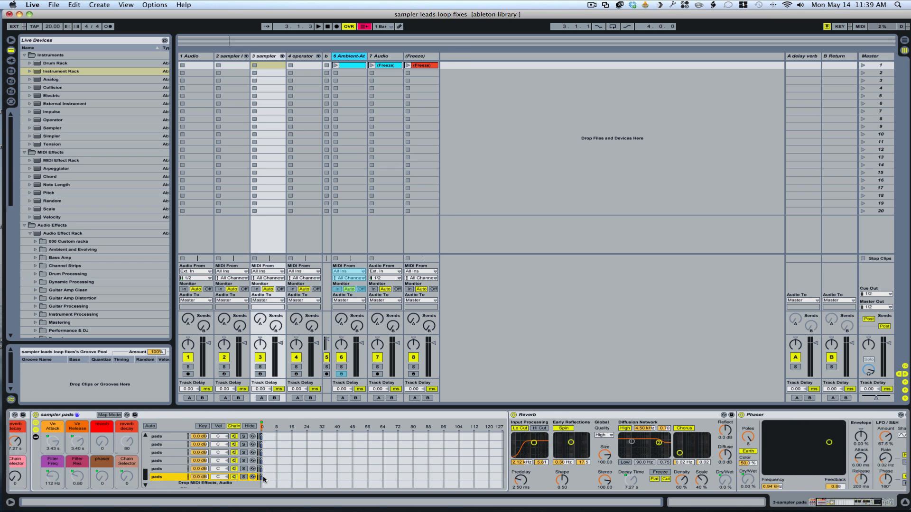
double_click(263, 479)
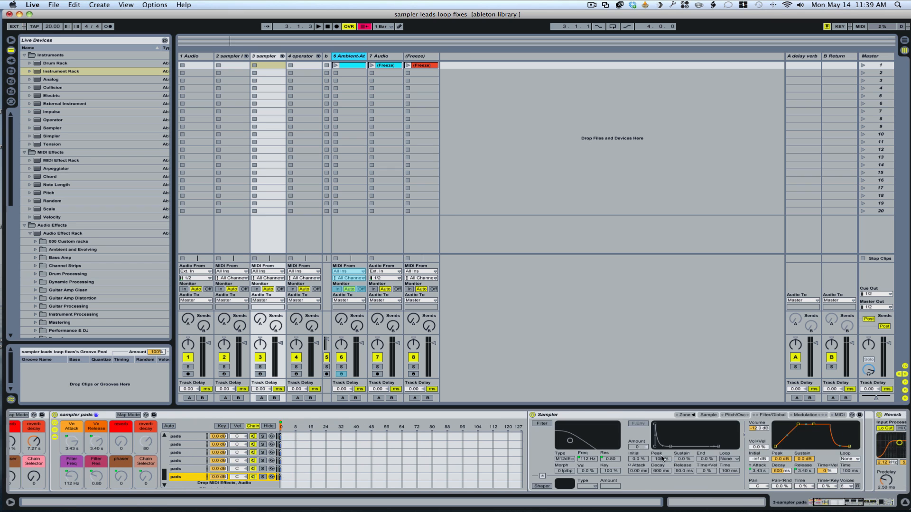
Show the zone editor of the duplicated pads chain's Sampler in the sampler pads rack
left_click(687, 415)
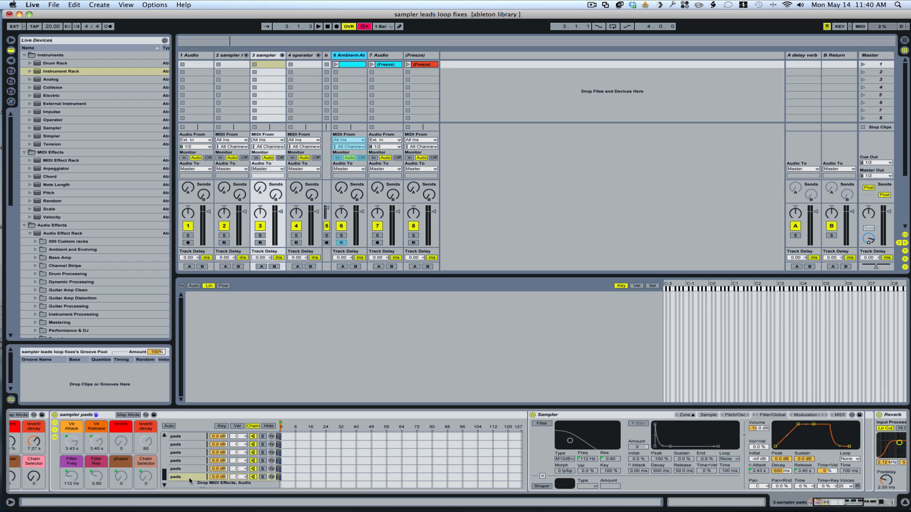
scroll(190, 480, "left", 3)
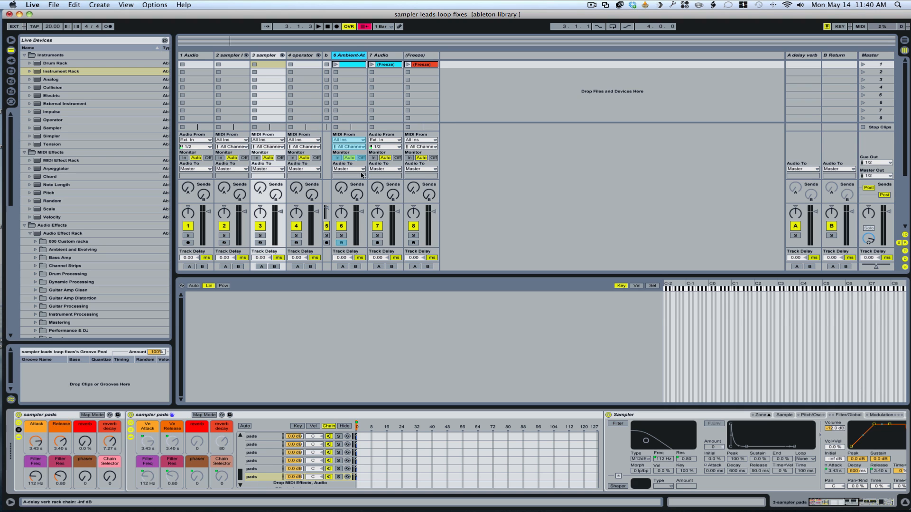
Copy the (Freeze) clip from track 7 and paste it at bar 1 of track 7 in the Arrangement View
left_click(387, 75)
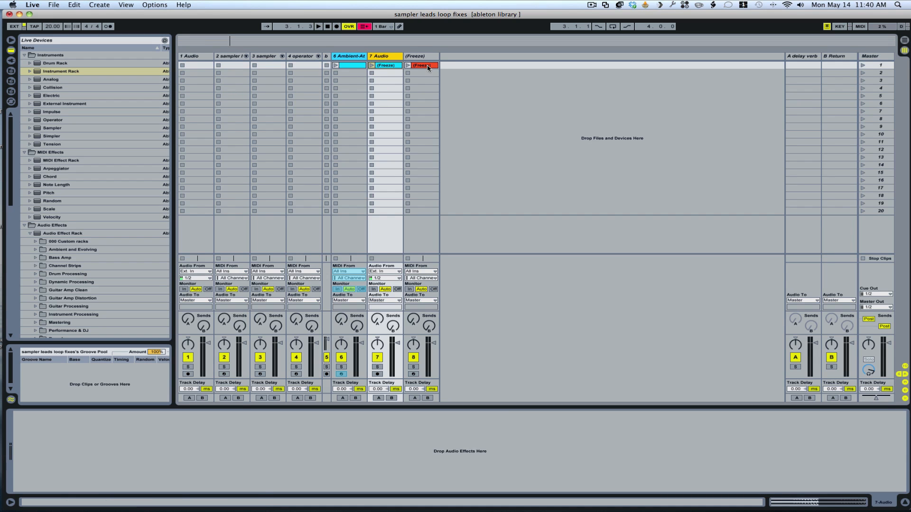
right_click(383, 66)
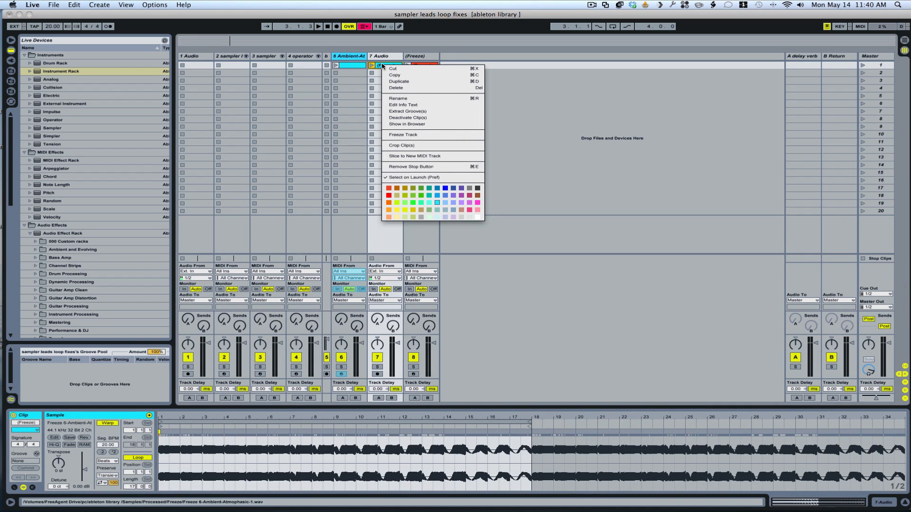
left_click(407, 81)
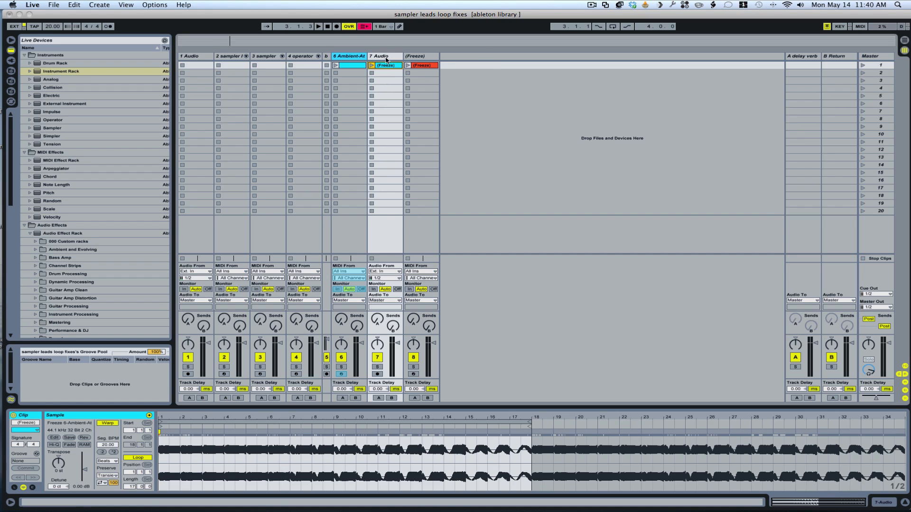
key("Tab")
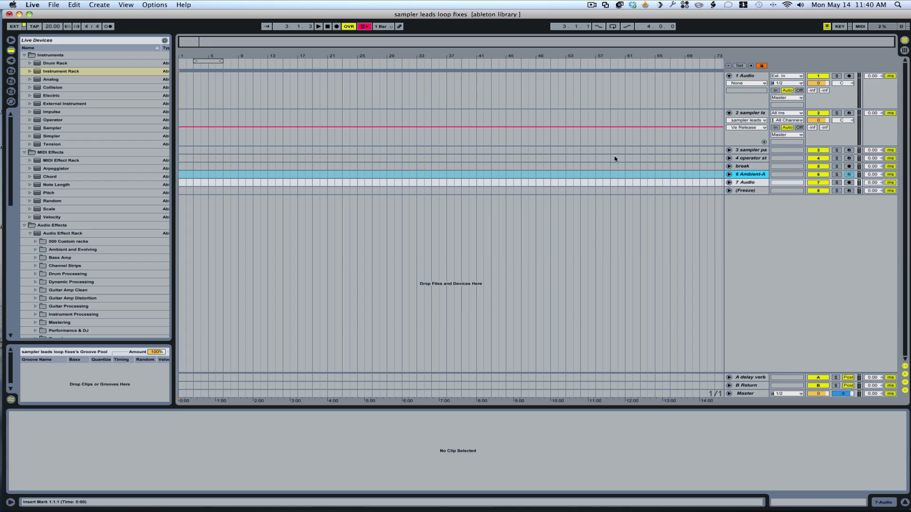
left_click(180, 186)
key("super+v")
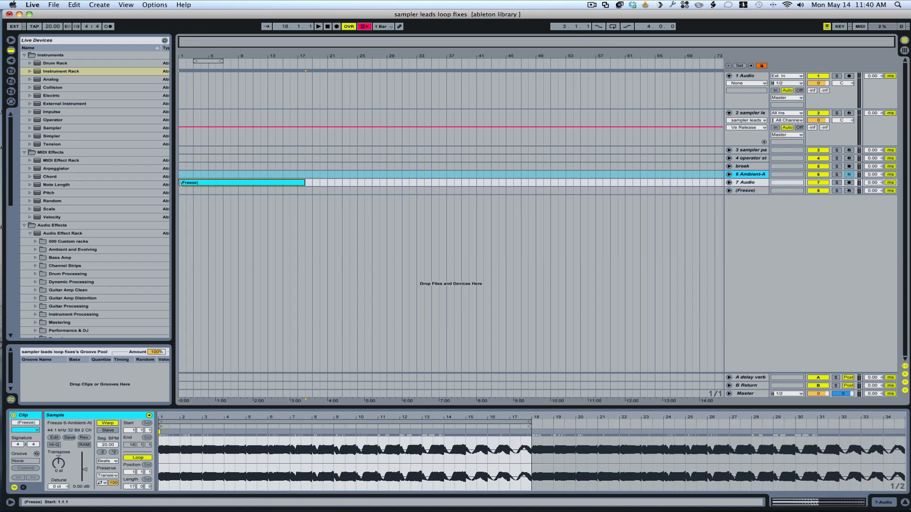
Unfold track 7 in the arrangement and split the (Freeze) clip into one-bar pieces
left_click(729, 182)
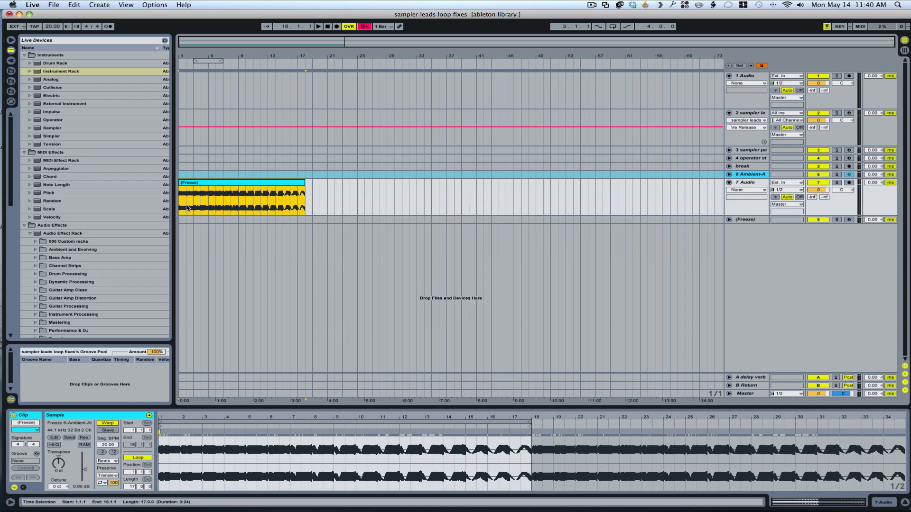
left_click_drag(187, 207, 193, 208)
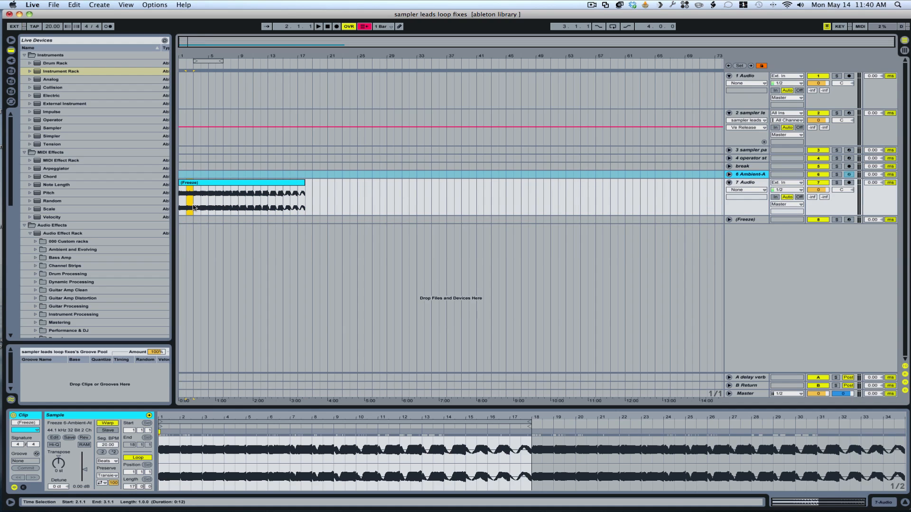
key("super+e")
left_click(205, 207)
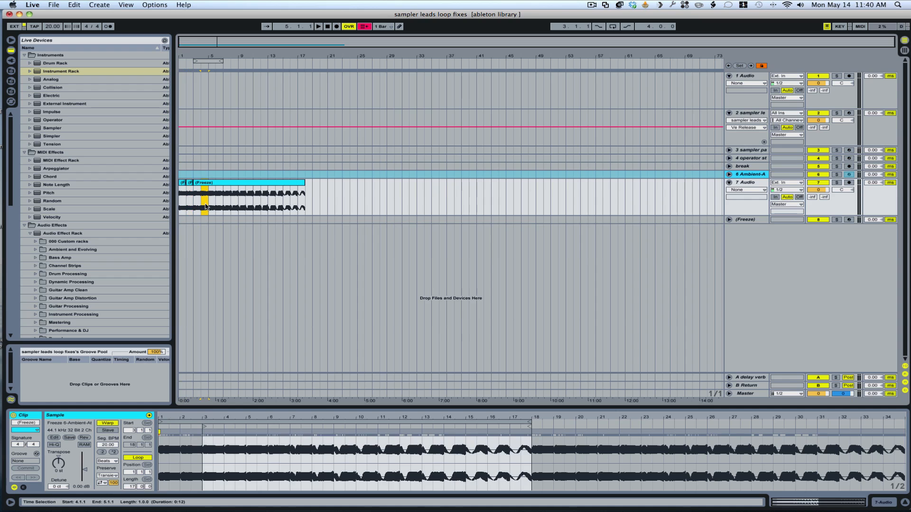
key("super+e")
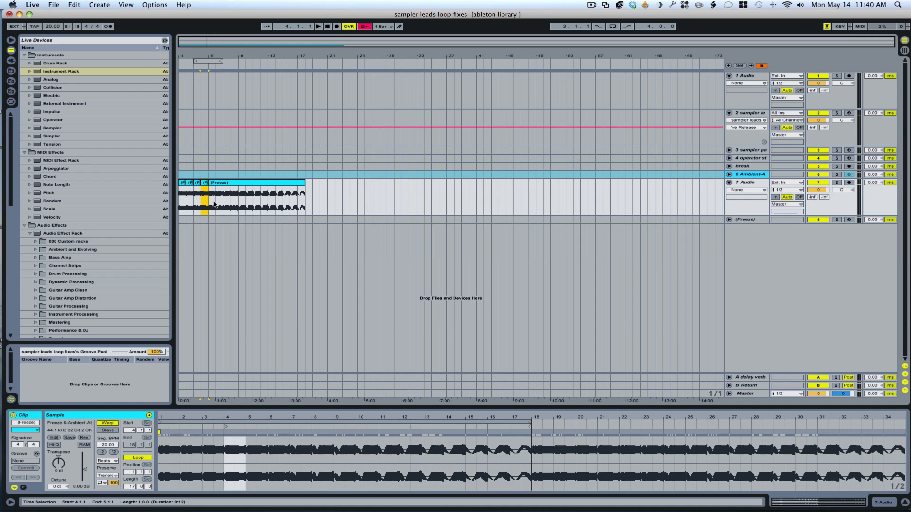
left_click(220, 204)
key("super+e")
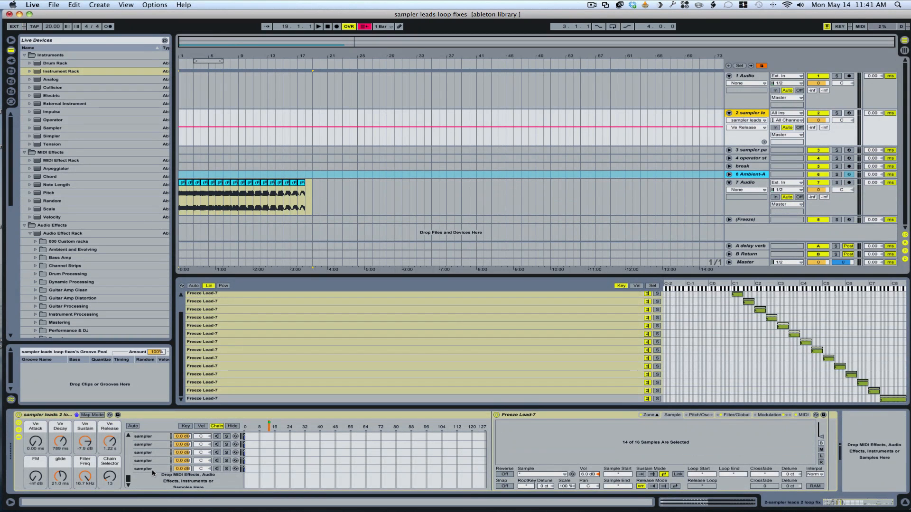
Select the last sampler chain in the sampler leads 2 rack and review its Pitch/Osc and Filter/Global settings
left_click(152, 469)
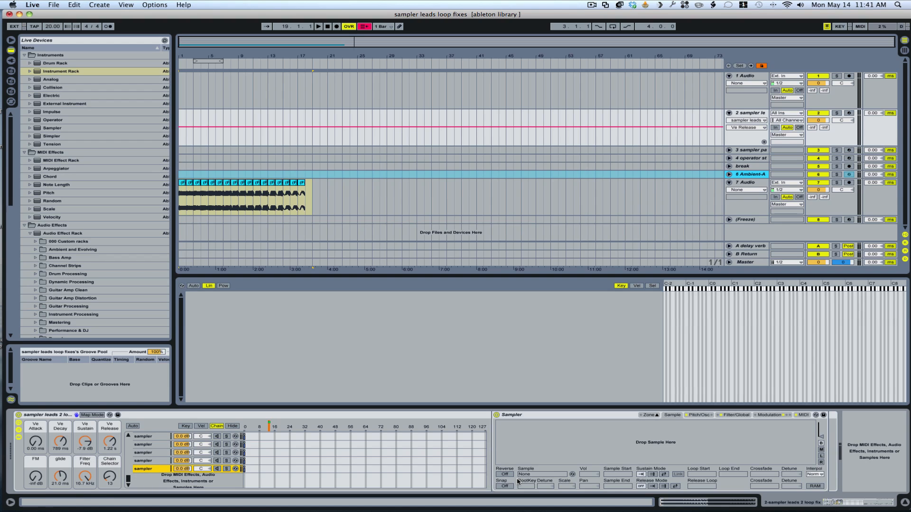
left_click(699, 415)
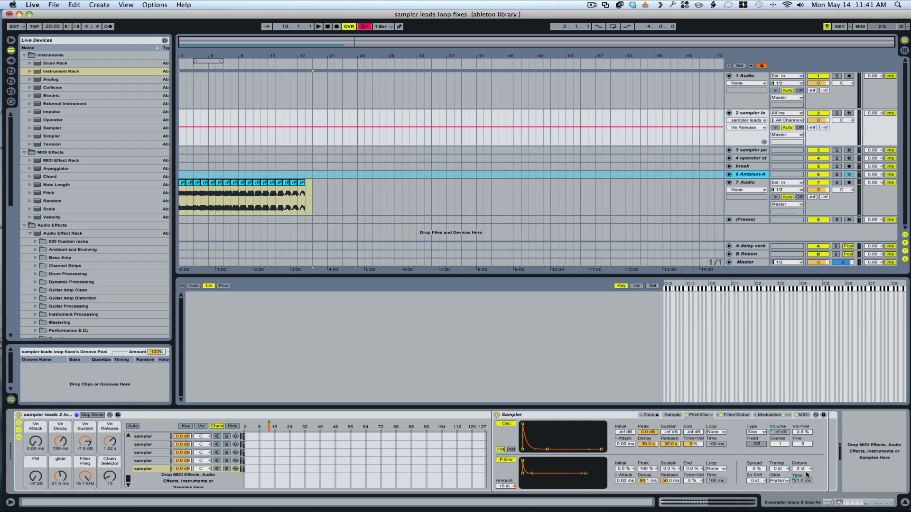
left_click(771, 432)
left_click(737, 416)
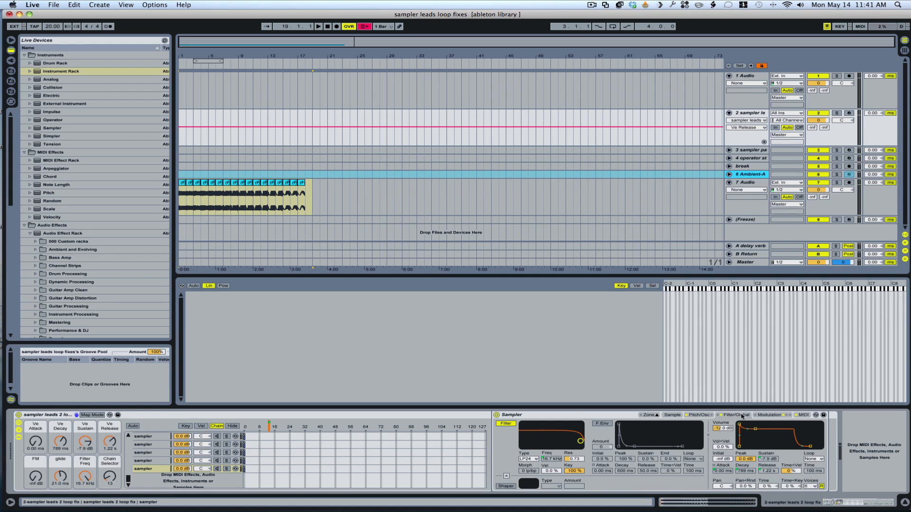
Load all the one-bar slices from track 7 into the zone list of the empty Sampler
left_click(583, 423)
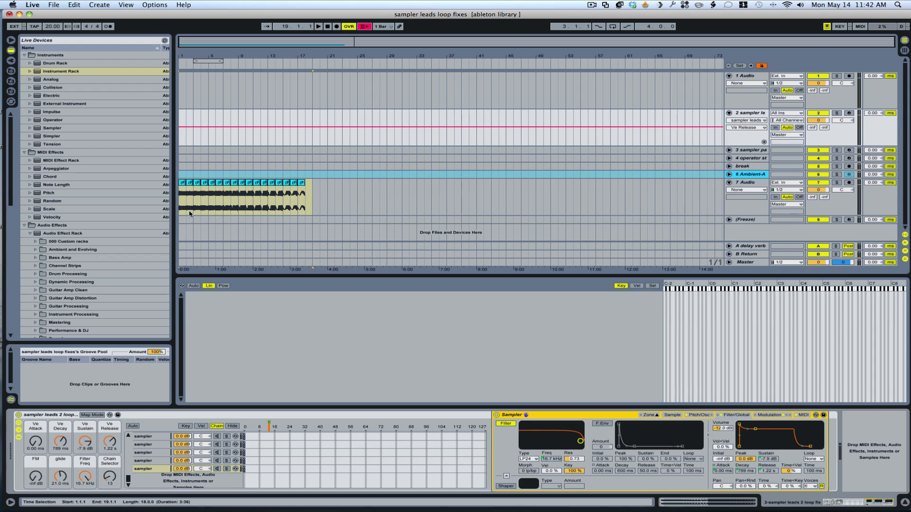
left_click(183, 188)
left_click(224, 302)
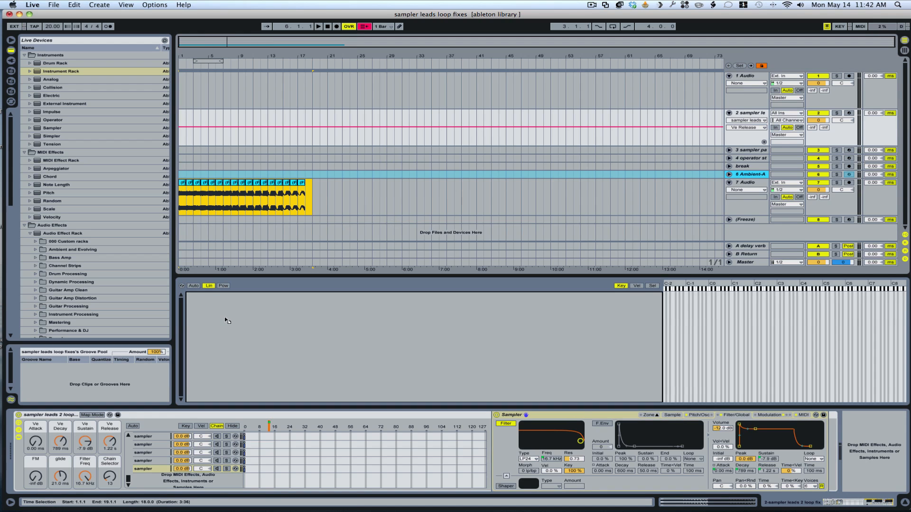
left_click_drag(226, 321, 226, 319)
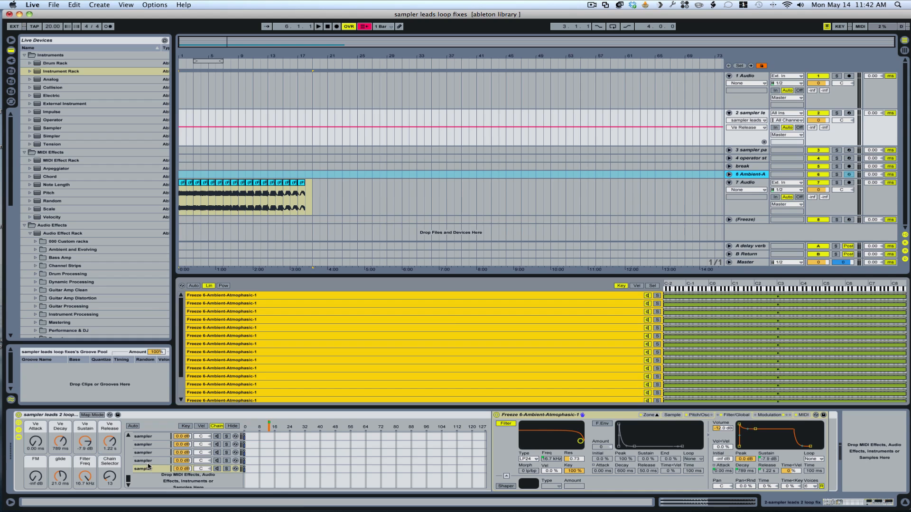
Review the key zones of the lead 1 and lead 2 chains, and select all Freeze Lead-2 zones
left_click(161, 478)
scroll(161, 478, "up", 10)
scroll(160, 478, "up", 5)
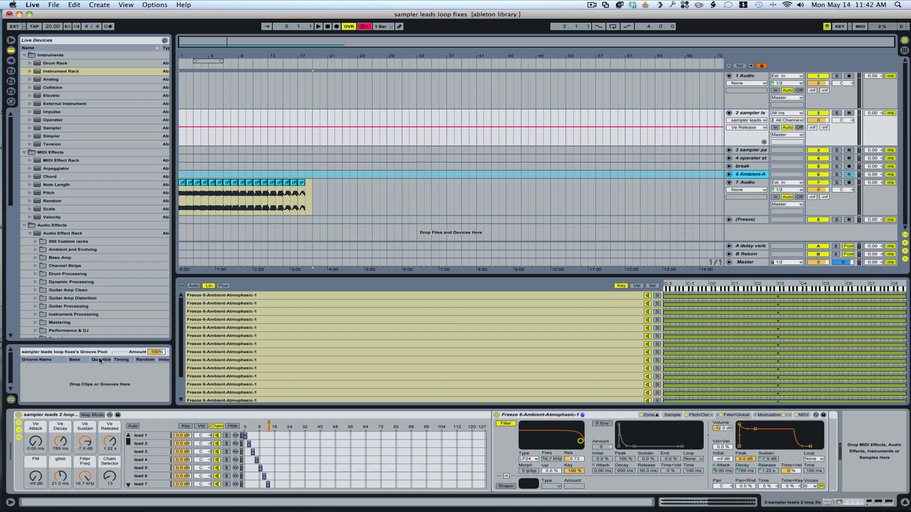
left_click(149, 436)
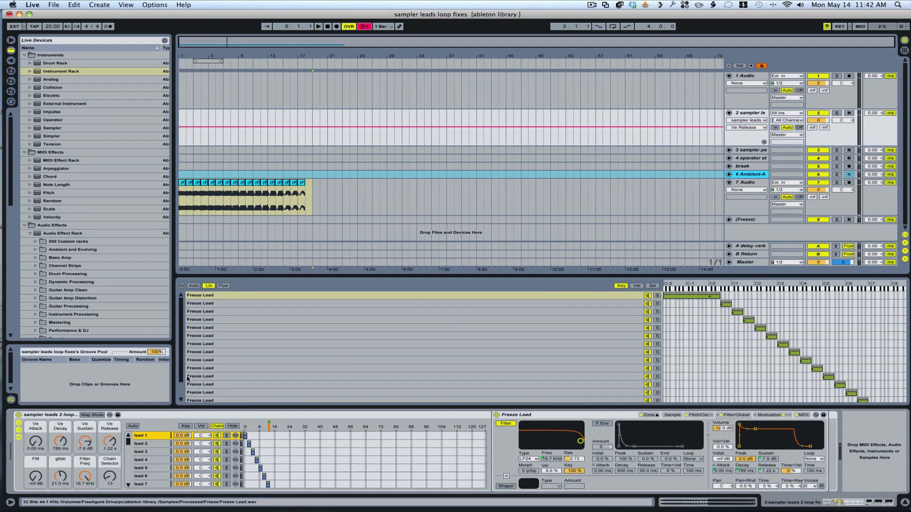
left_click(154, 445)
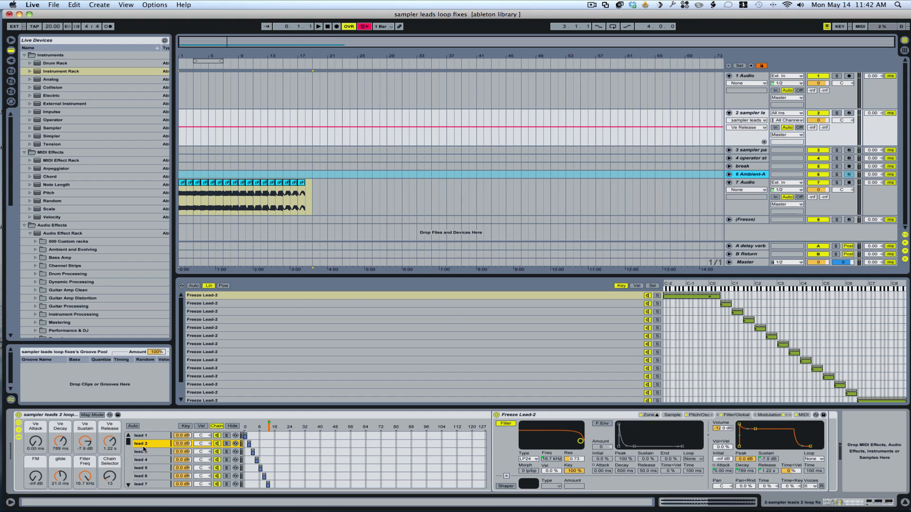
left_click(256, 301)
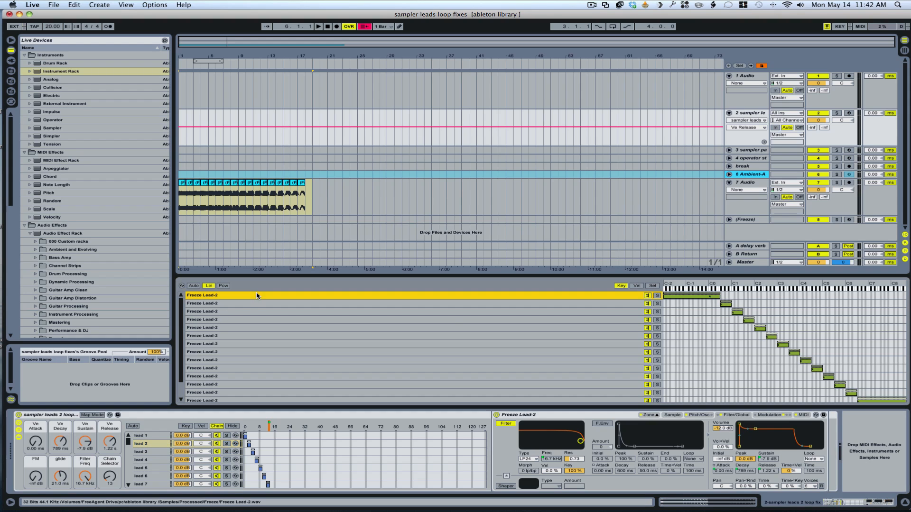
key("super+a")
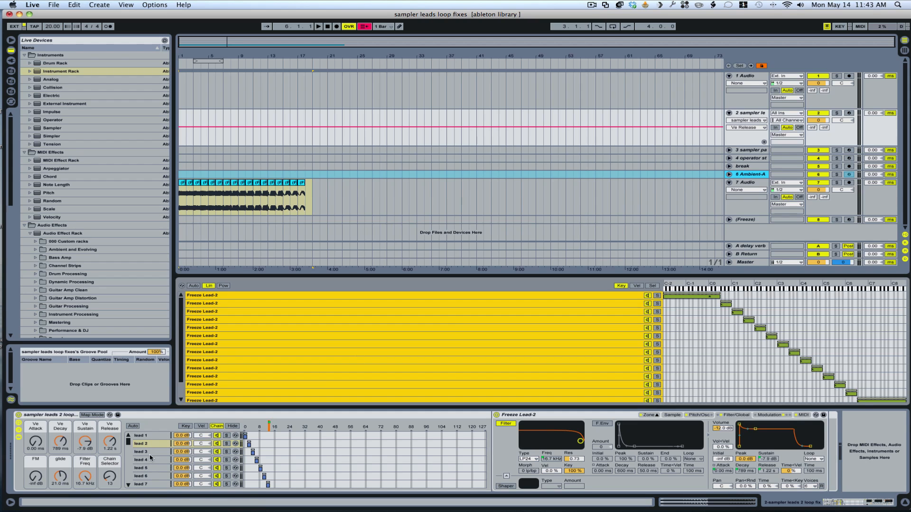
Adjust the LFO 1 pitch amount of the Freeze Lead Sampler up and down, and return to its MIDI mappings
left_click(160, 444)
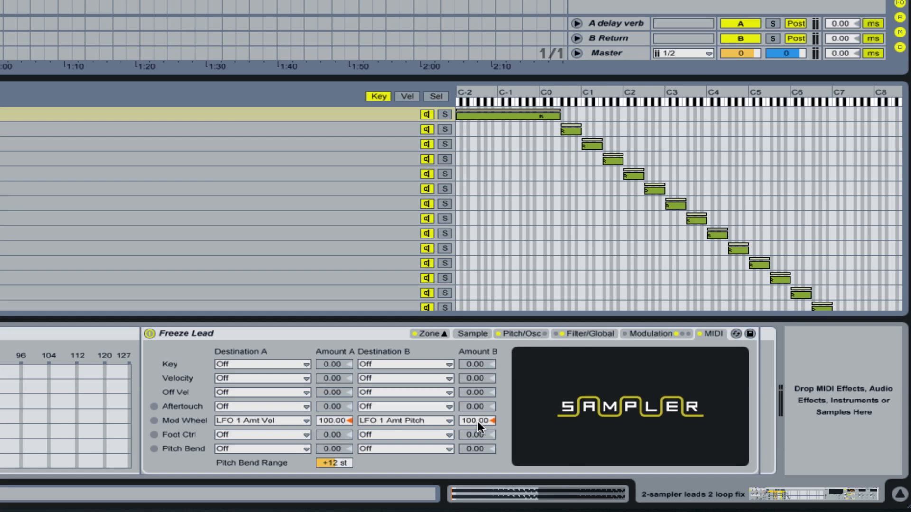
left_click(653, 333)
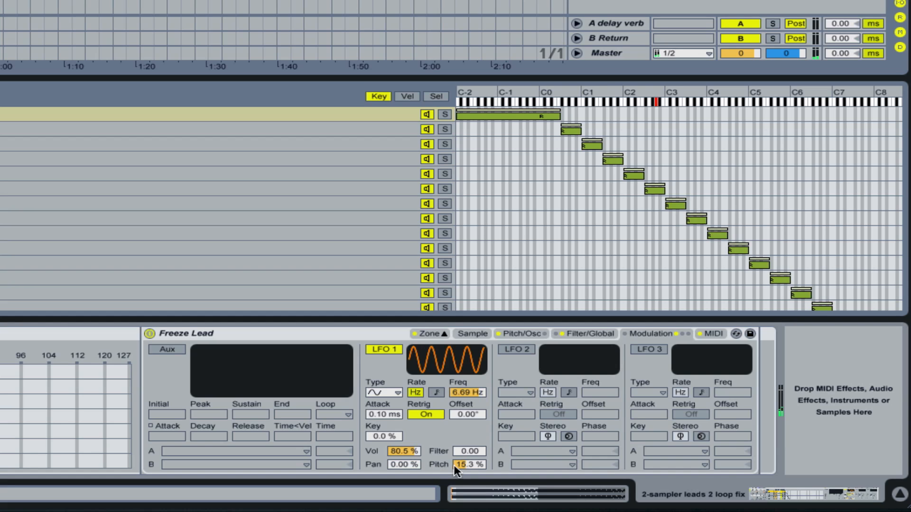
left_click_drag(469, 465, 469, 426)
left_click_drag(464, 465, 464, 499)
left_click(714, 334)
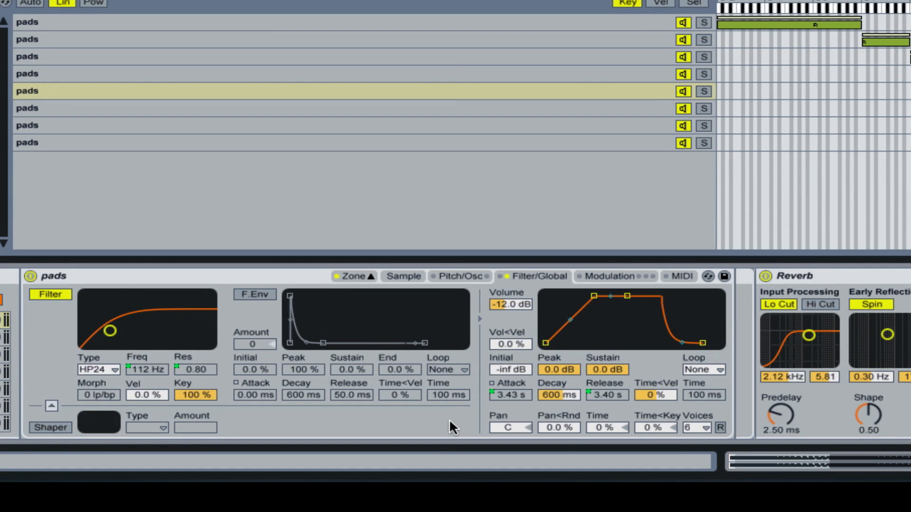
Enable voice retrigger in the pads Sampler's global settings
scroll(449, 418, "left", 3)
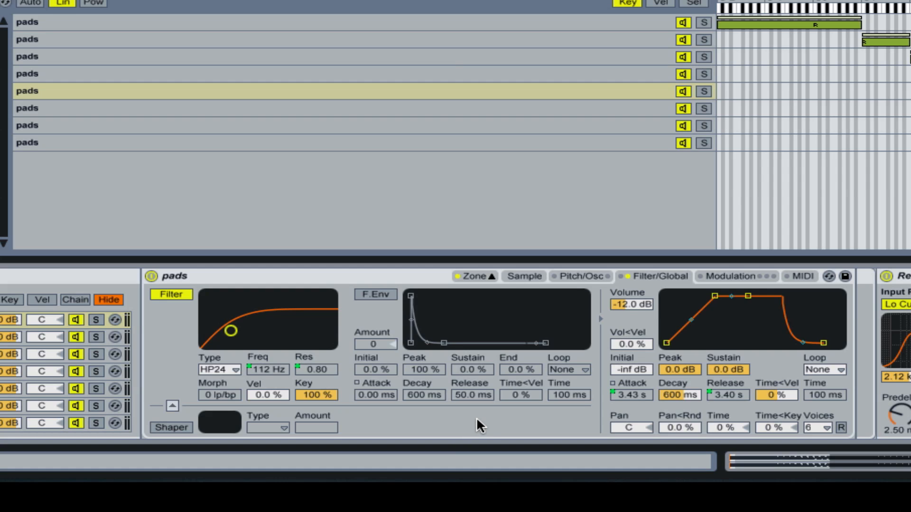
left_click(840, 427)
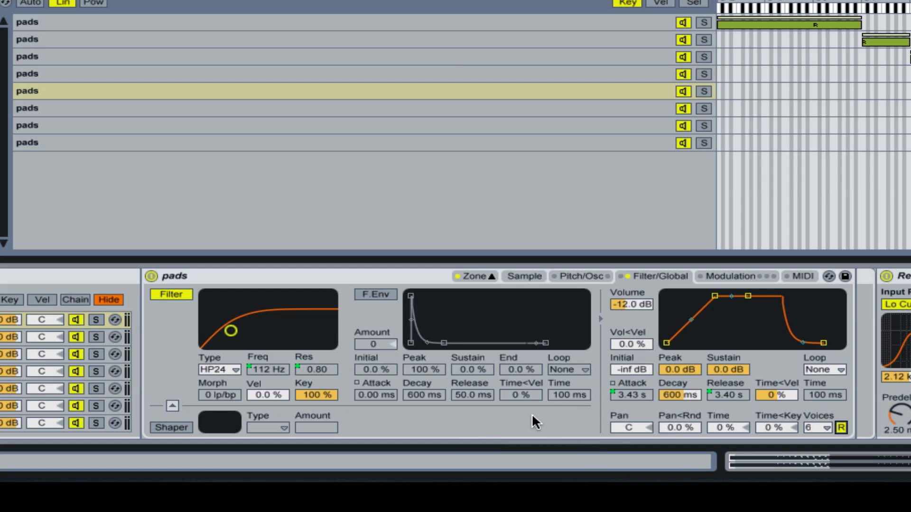